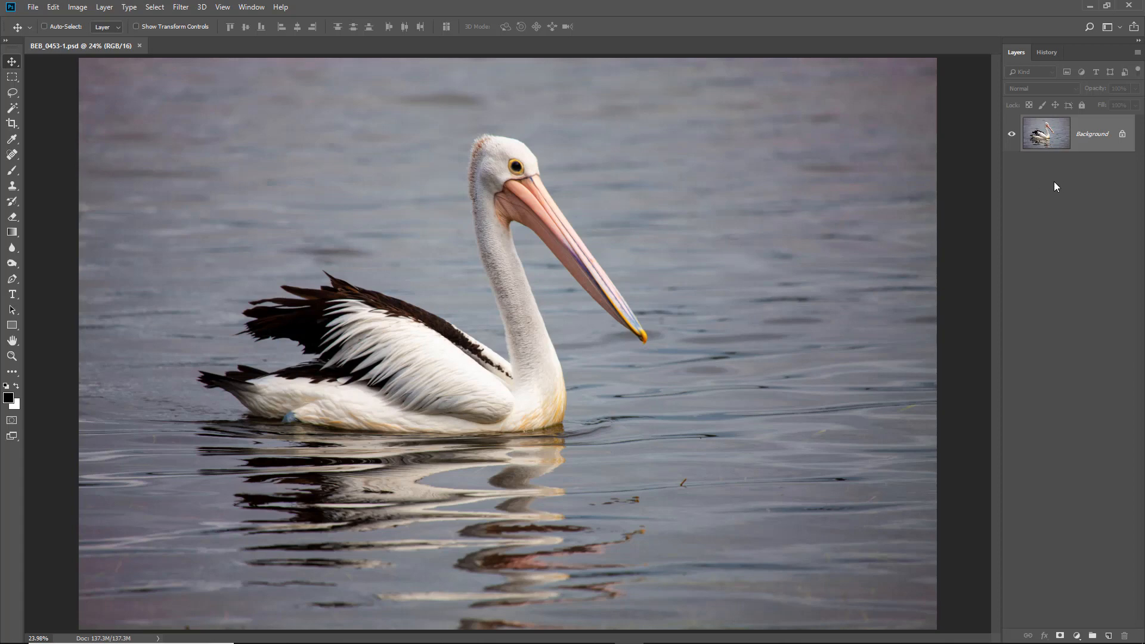
# - Unlock the background layer and extend the canvas to an absolute width of 40 inches, anchoring the photo at the middle left
pyautogui.click(1122, 136)
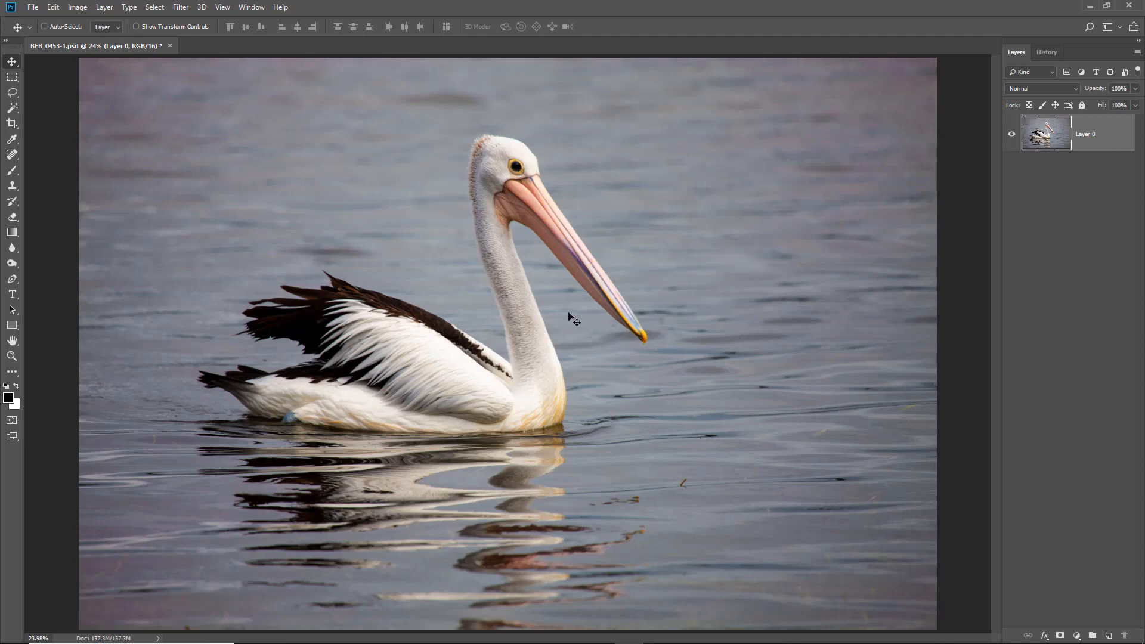
pyautogui.click(77, 8)
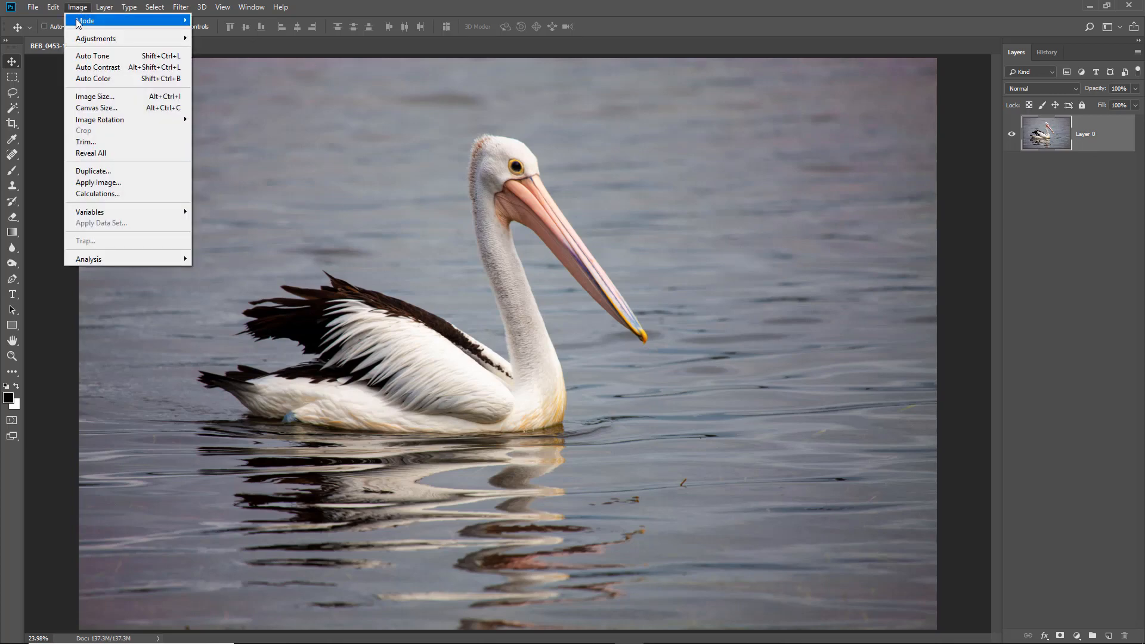
pyautogui.click(92, 108)
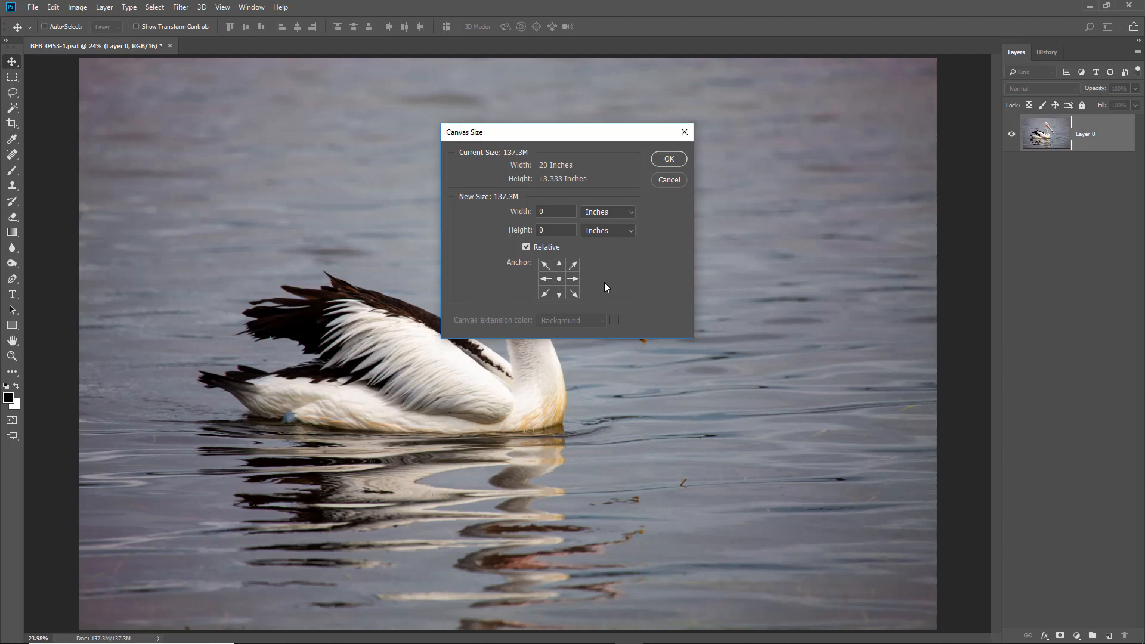
pyautogui.click(544, 280)
pyautogui.click(549, 211)
pyautogui.doubleClick(552, 213)
pyautogui.write('40')
pyautogui.click(668, 159)
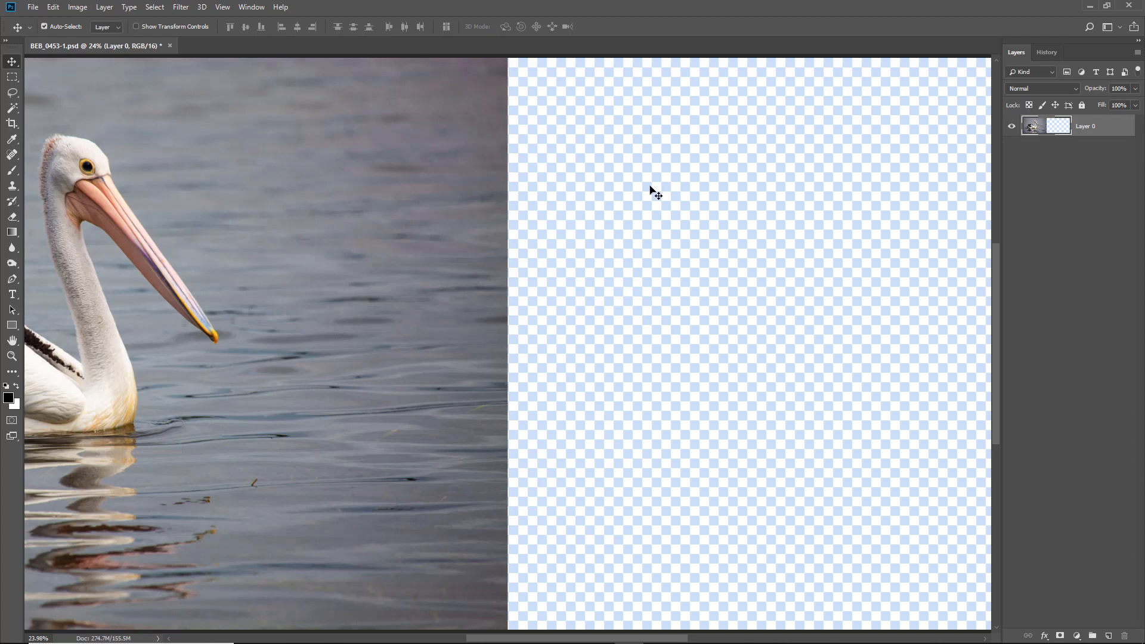
pyautogui.hotkey('ctrl', '0')
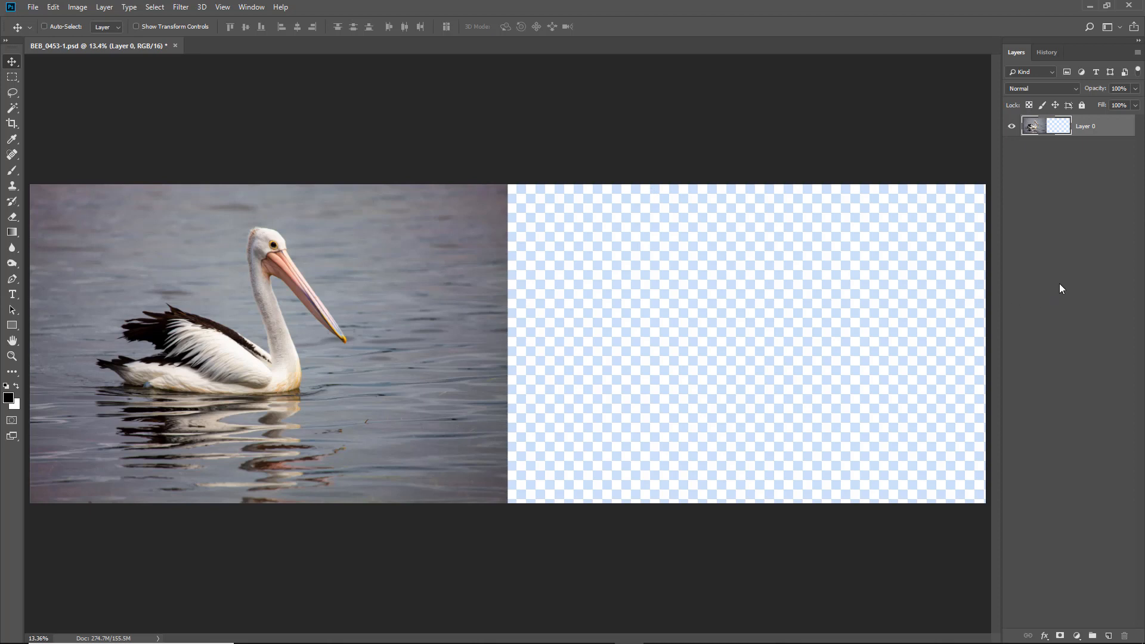
pyautogui.hotkey('ctrl', 'c')
pyautogui.hotkey('ctrl', 'v')
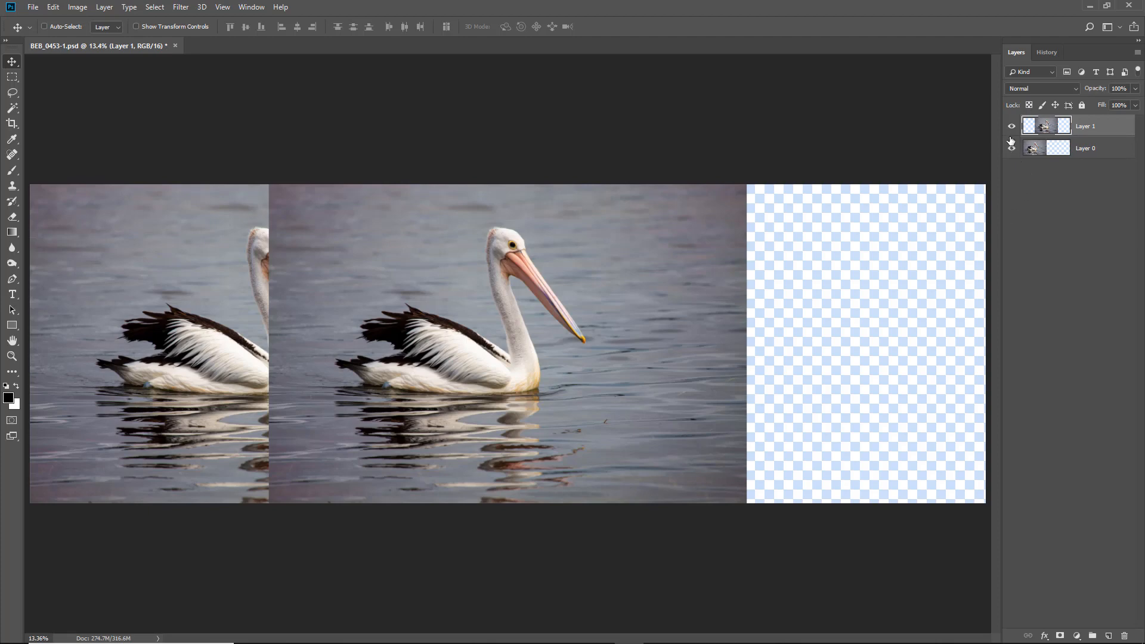
pyautogui.hotkey('ctrl', 'e')
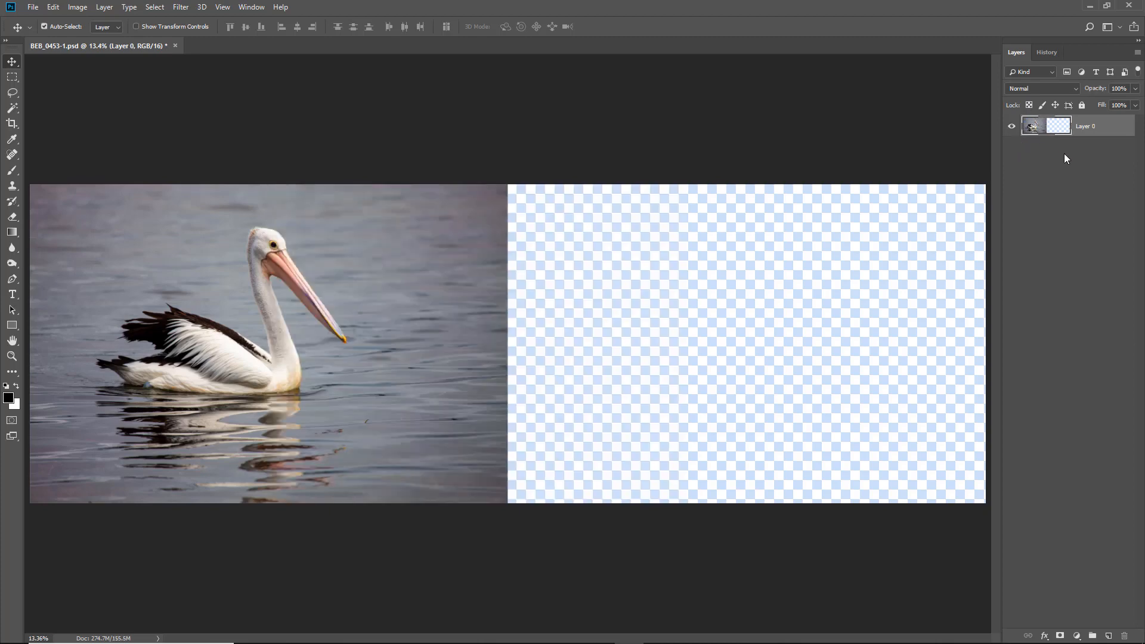
# - Duplicate the pelican layer and flip the copy horizontally
pyautogui.hotkey('ctrl', 'j')
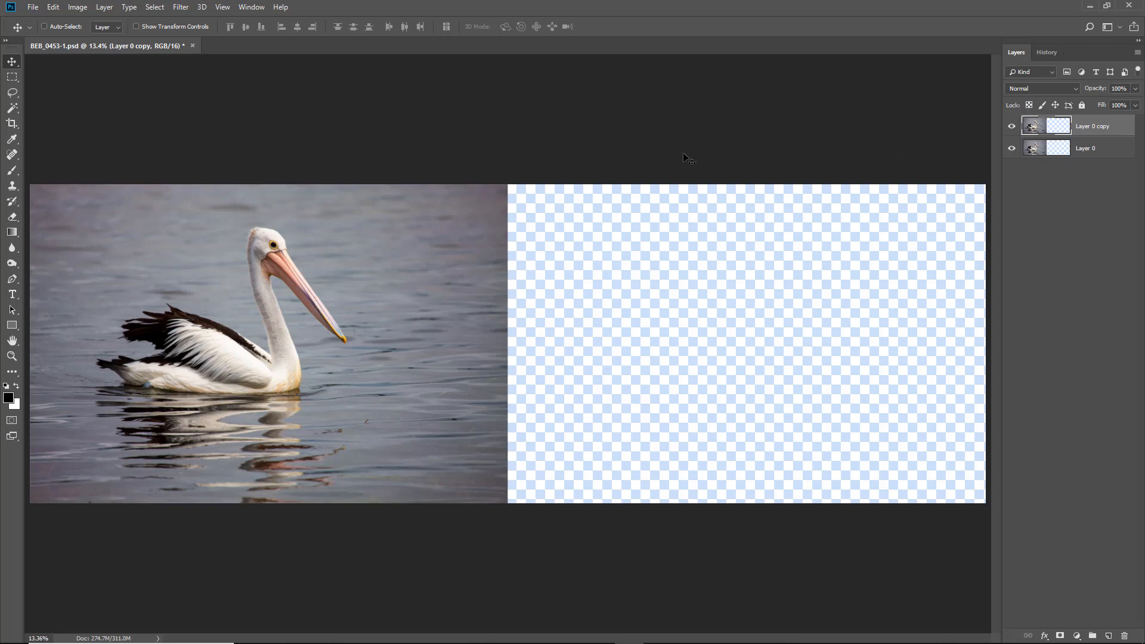
pyautogui.click(54, 7)
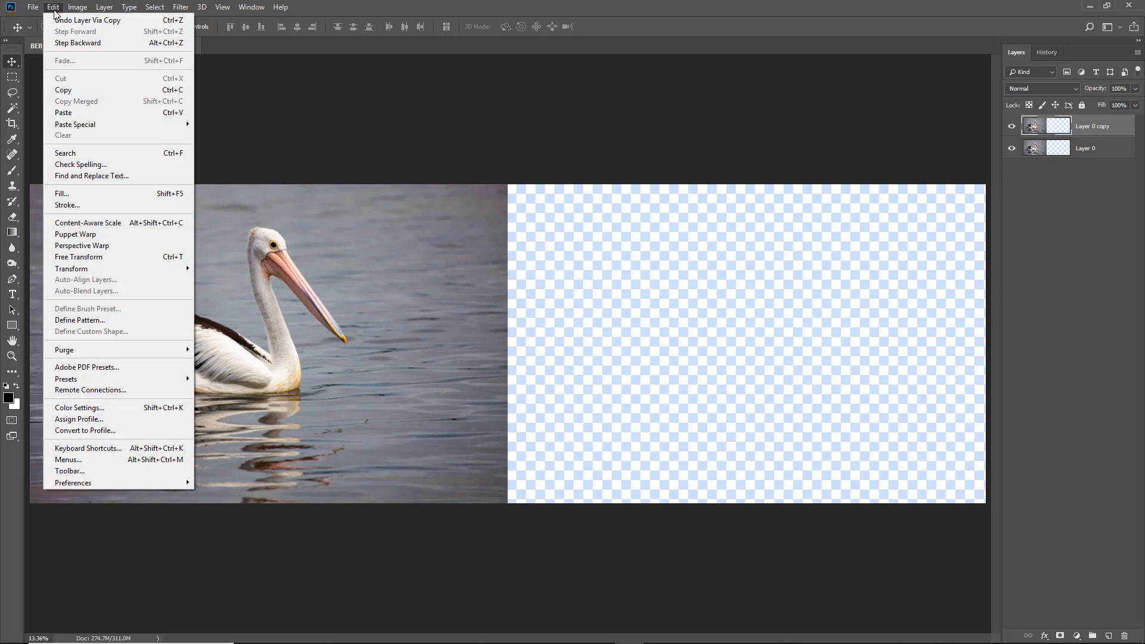
pyautogui.moveTo(77, 273)
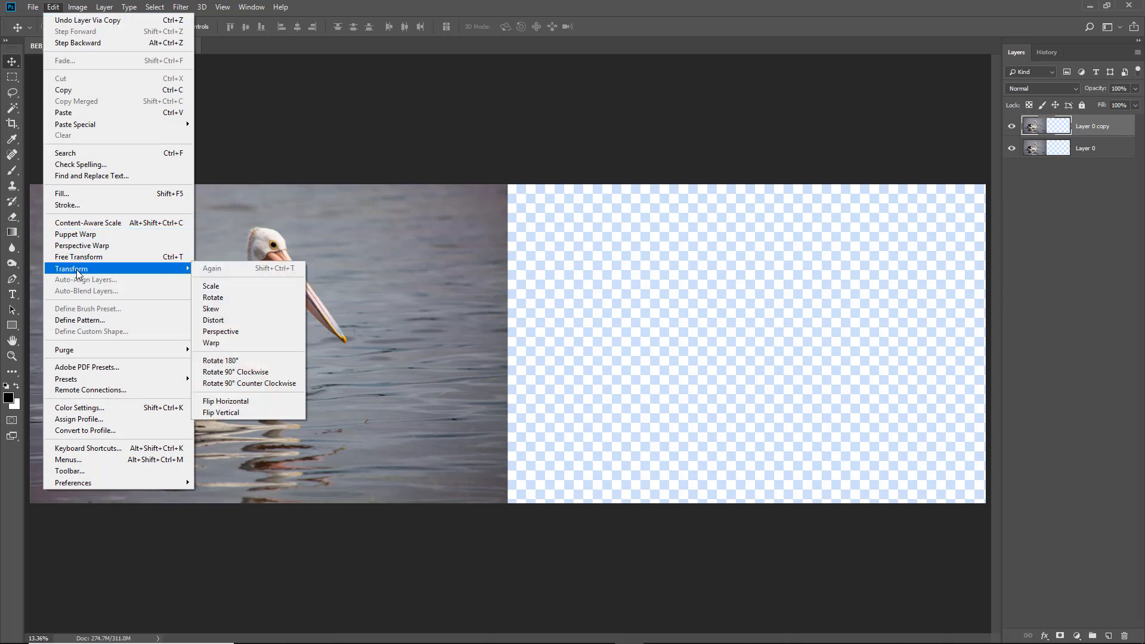
pyautogui.click(242, 401)
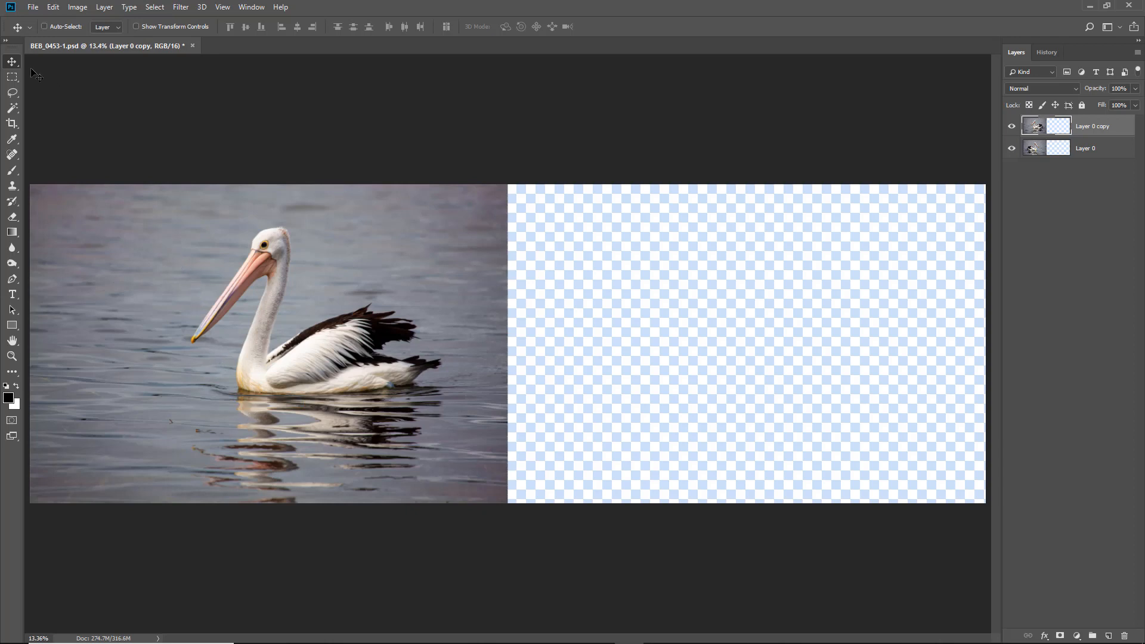
# - Move the flipped pelican copy onto the empty right half of the canvas, edge to edge with the original
pyautogui.moveTo(162, 372); pyautogui.dragTo(633, 377)
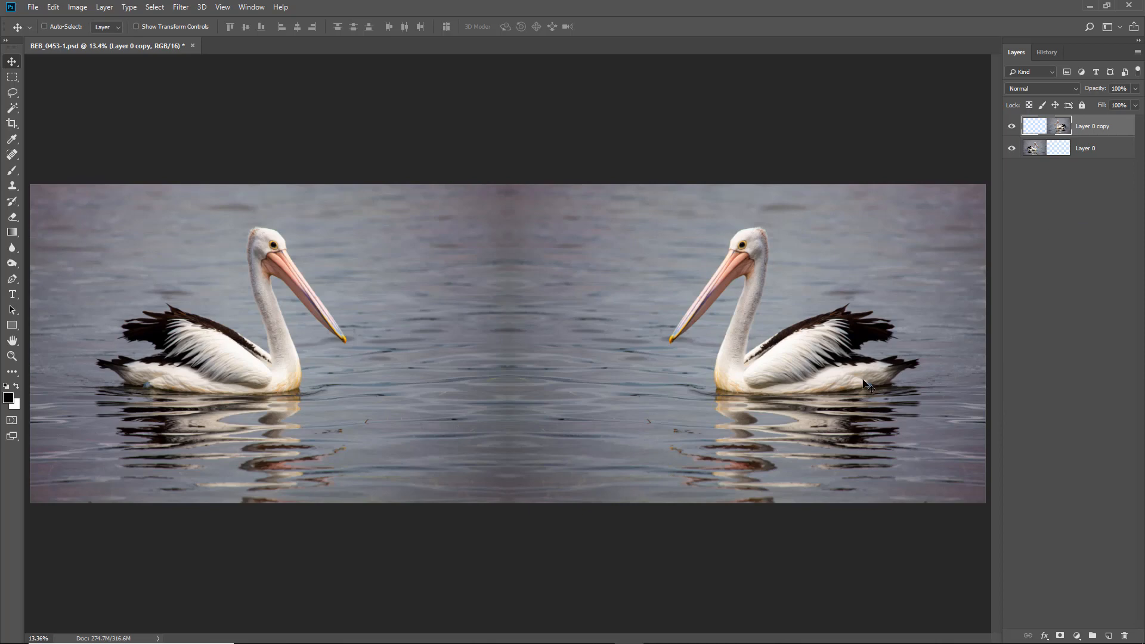
pyautogui.moveTo(878, 388); pyautogui.dragTo(652, 383)
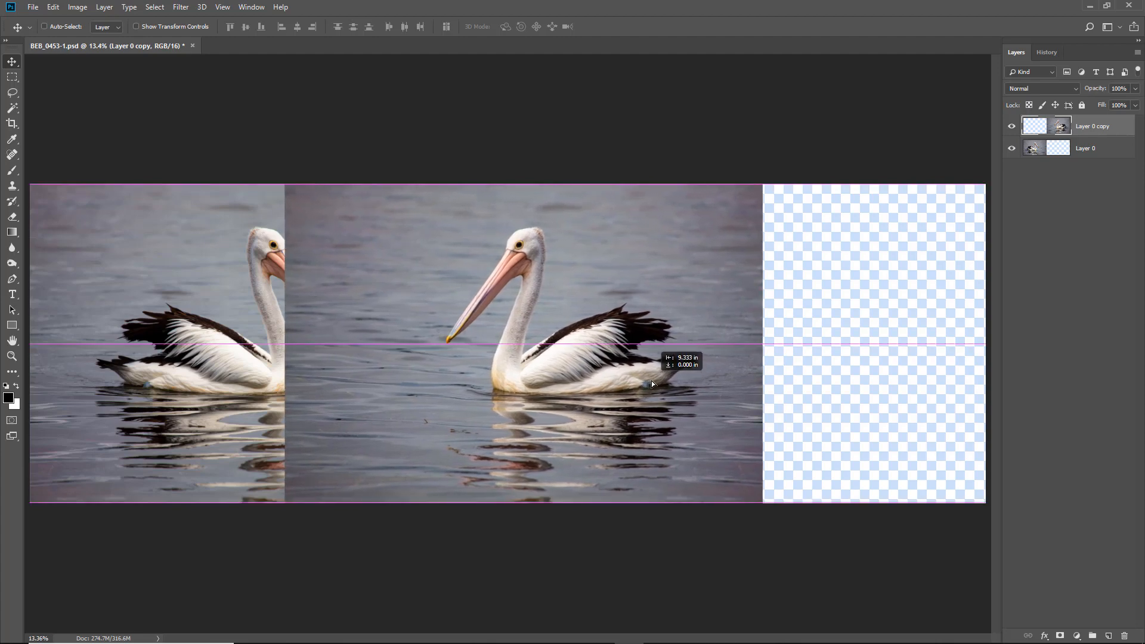
pyautogui.moveTo(652, 380); pyautogui.dragTo(873, 385)
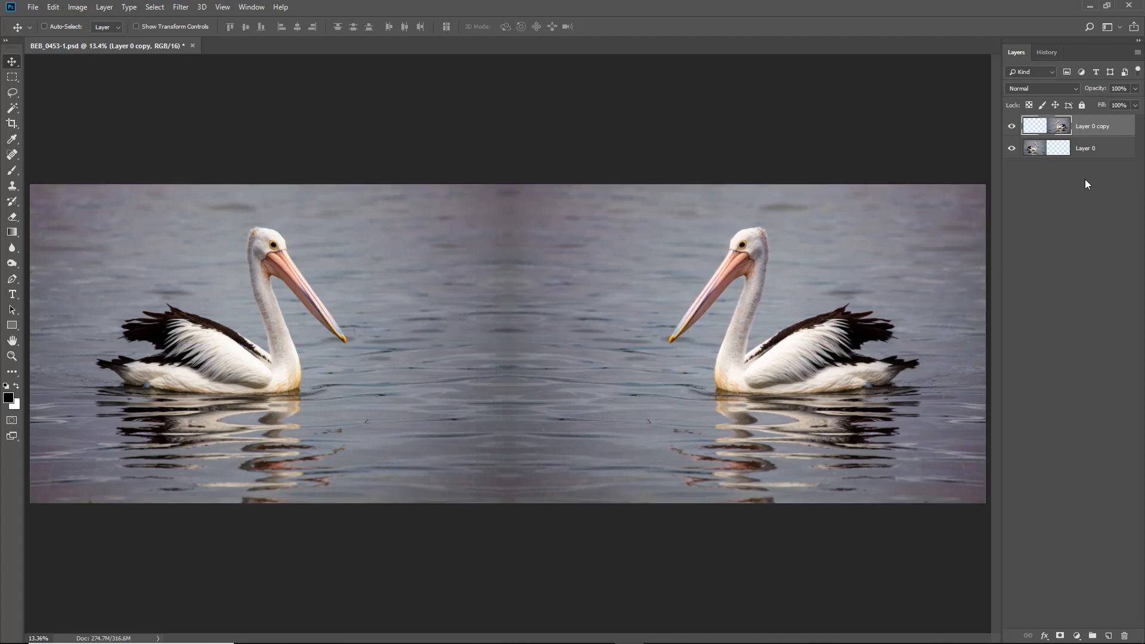
# - Rename the original layer Left and the flipped copy Right
pyautogui.doubleClick(1087, 149)
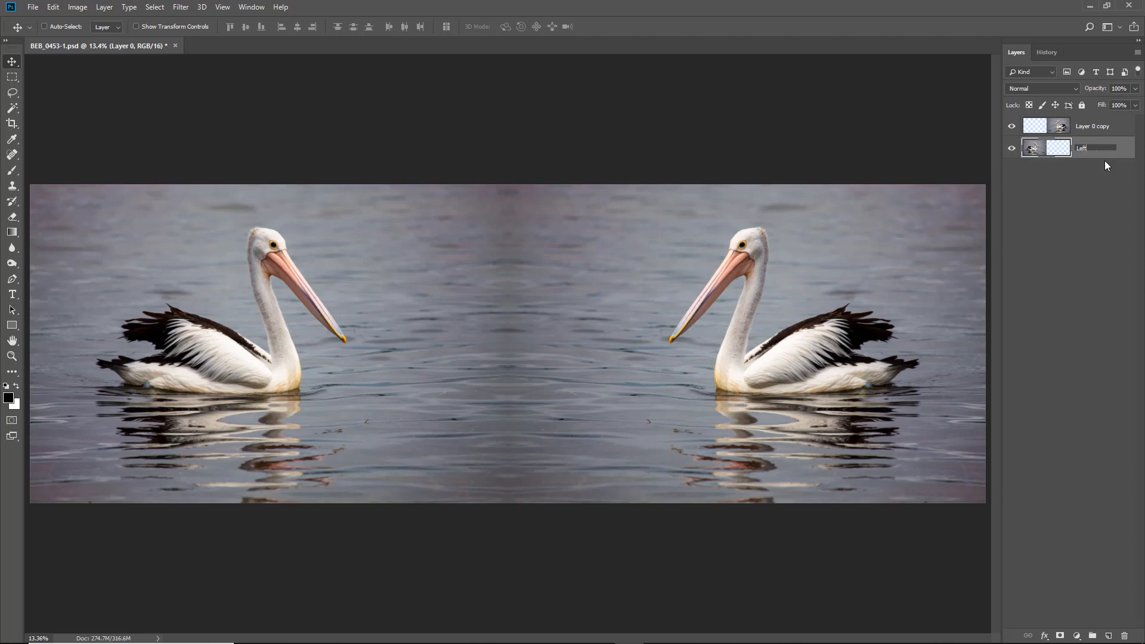
pyautogui.write('Left')
pyautogui.press('Return')
pyautogui.doubleClick(1094, 128)
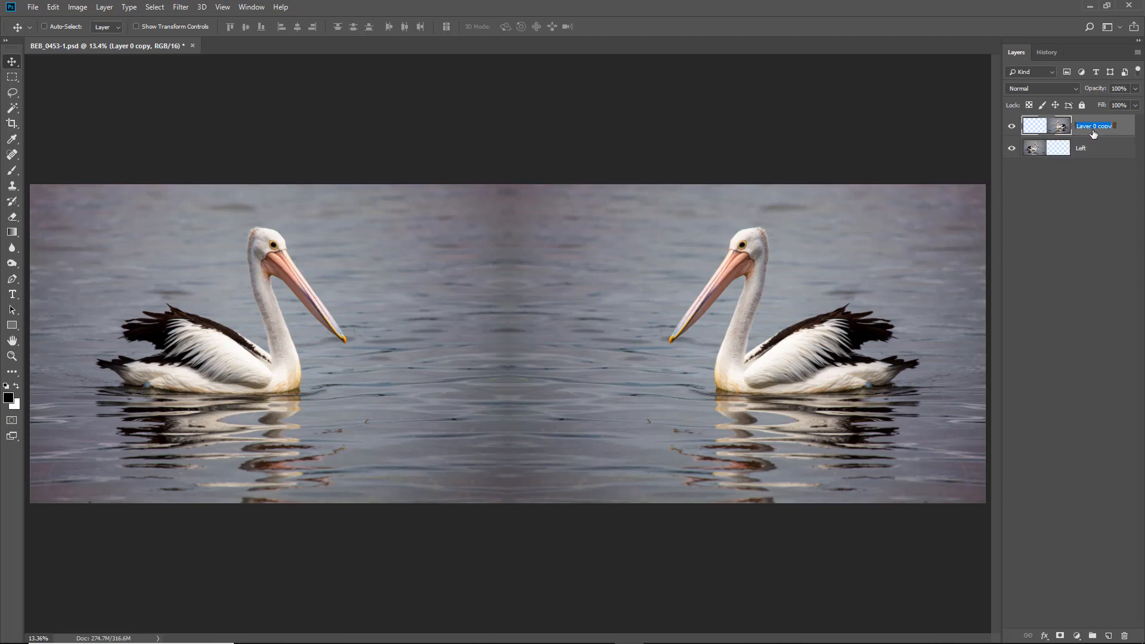
pyautogui.write('Right')
pyautogui.press('Return')
# - Shift the Right layer leftward over the Left image at 82% opacity to bring the pelicans closer, and restore its opacity to 100%
pyautogui.click(1137, 89)
pyautogui.moveTo(1111, 105); pyautogui.dragTo(1126, 104)
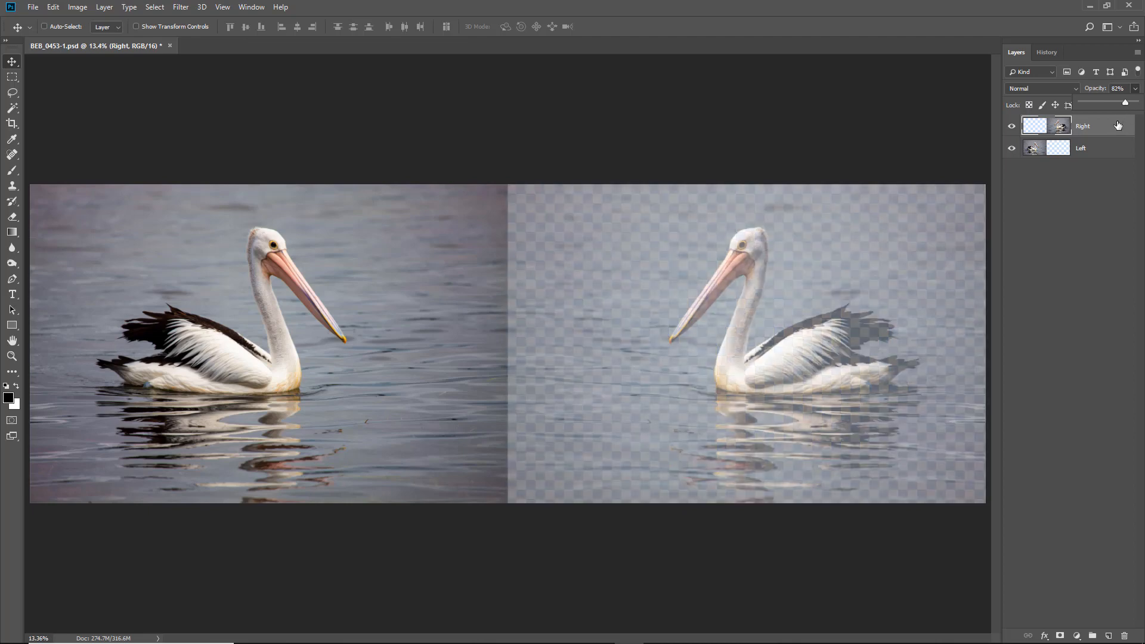
pyautogui.moveTo(839, 316); pyautogui.dragTo(563, 313)
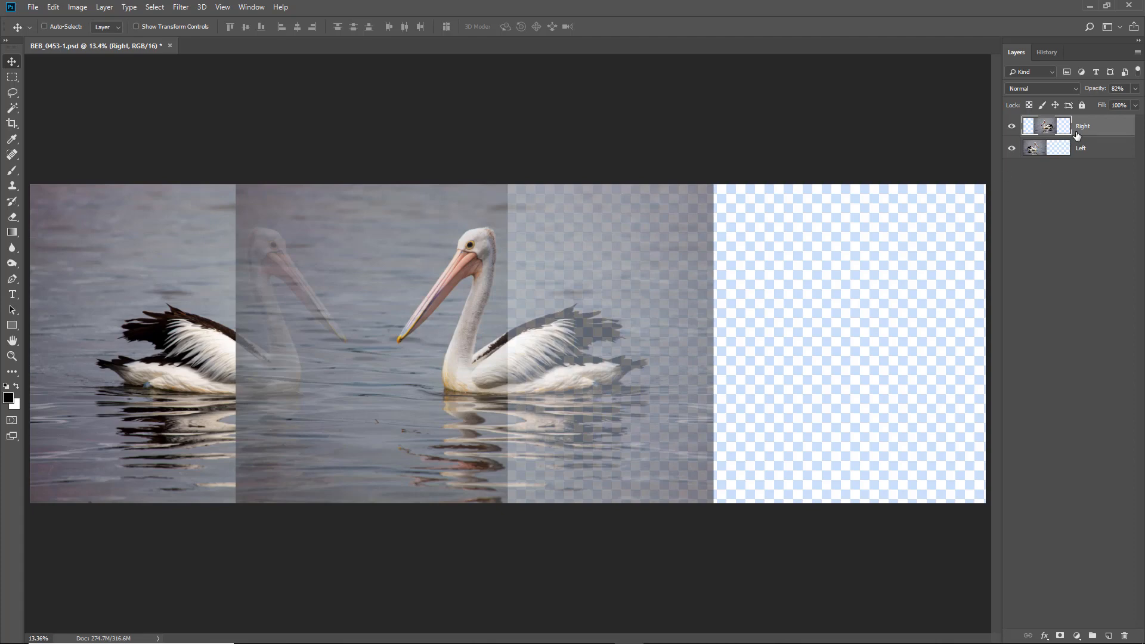
pyautogui.click(1135, 90)
pyautogui.moveTo(1126, 103); pyautogui.dragTo(1141, 103)
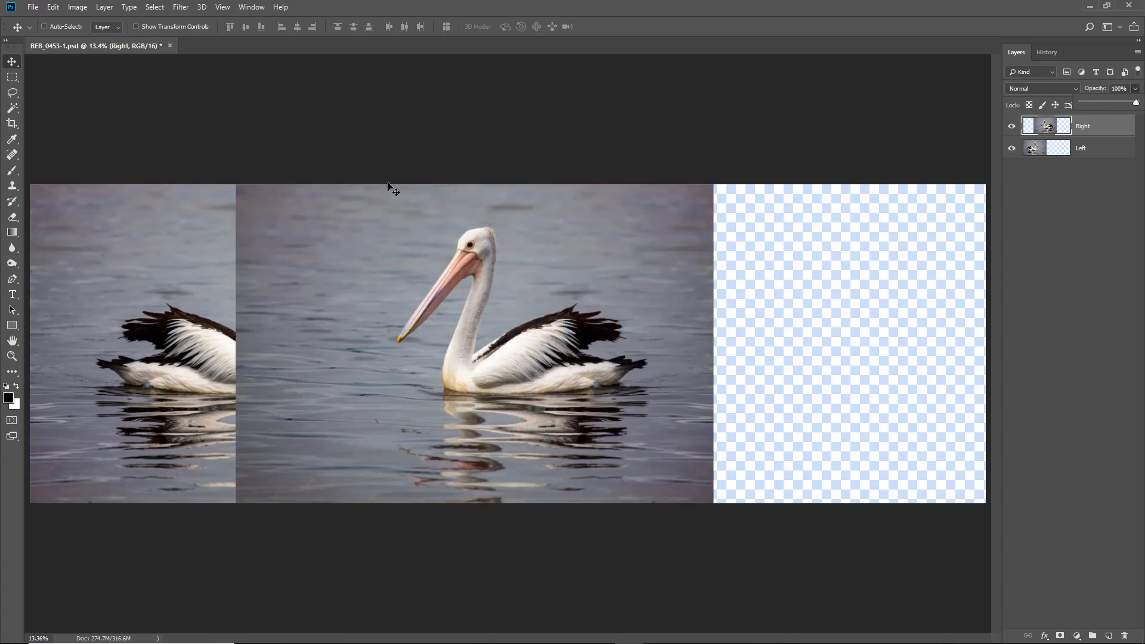
# - Clear the crop size preset and crop the canvas to the combined images, cutting off the transparent area on the right
pyautogui.click(12, 123)
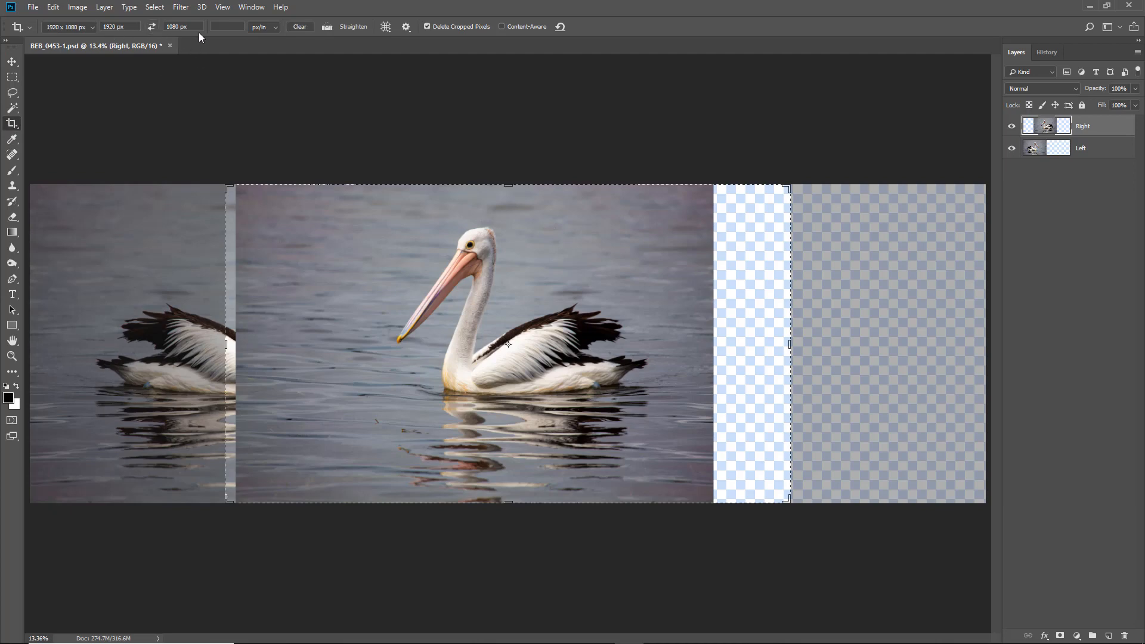
pyautogui.click(300, 27)
pyautogui.moveTo(219, 350); pyautogui.dragTo(131, 350)
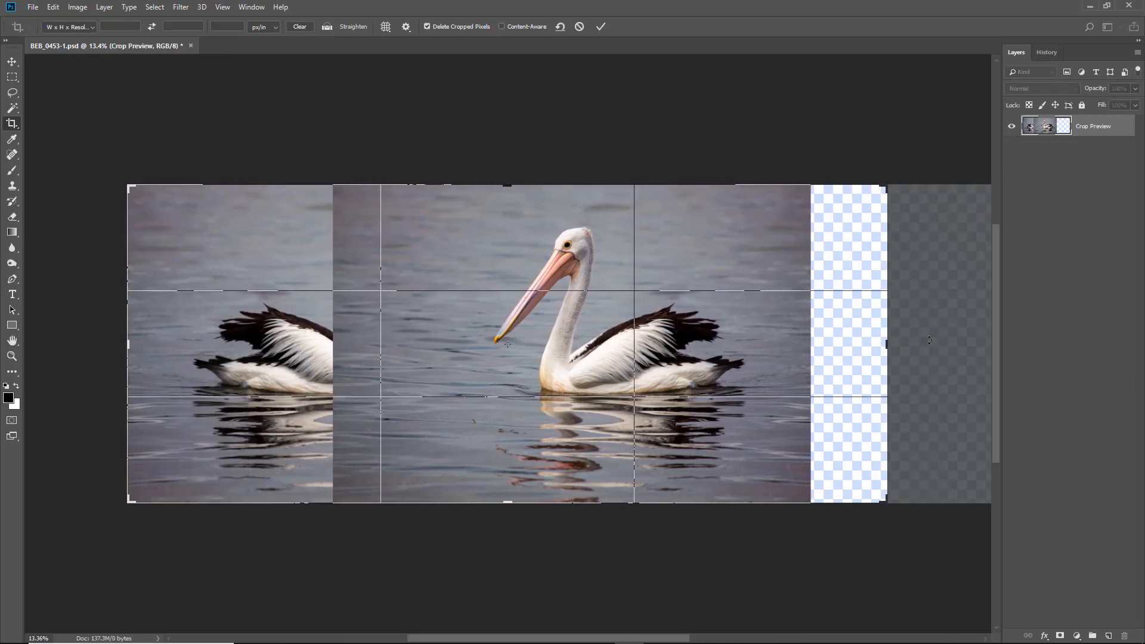
pyautogui.moveTo(892, 348); pyautogui.dragTo(844, 339)
pyautogui.click(602, 27)
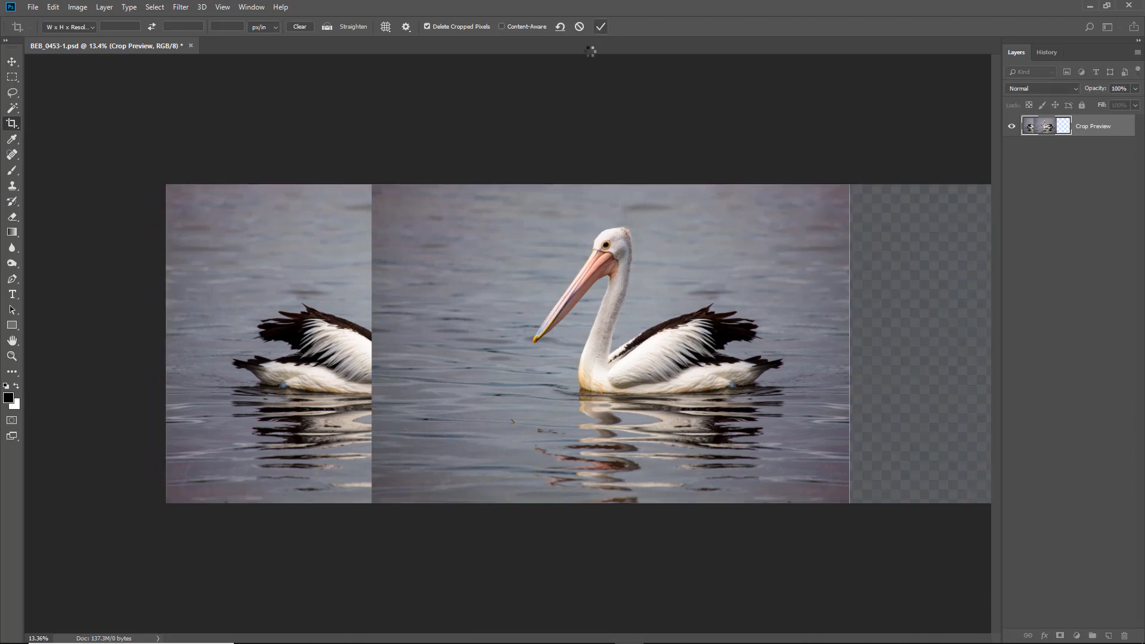
pyautogui.hotkey('ctrl', '0')
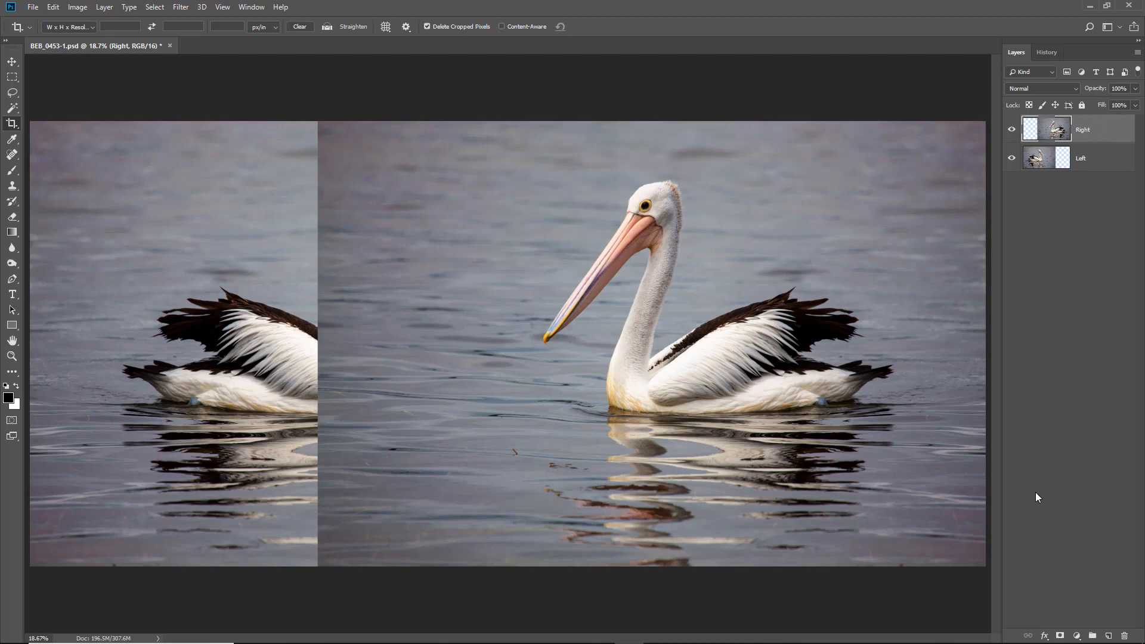
# - Add a white layer mask to the Right layer and make the mask active for editing
pyautogui.click(1061, 636)
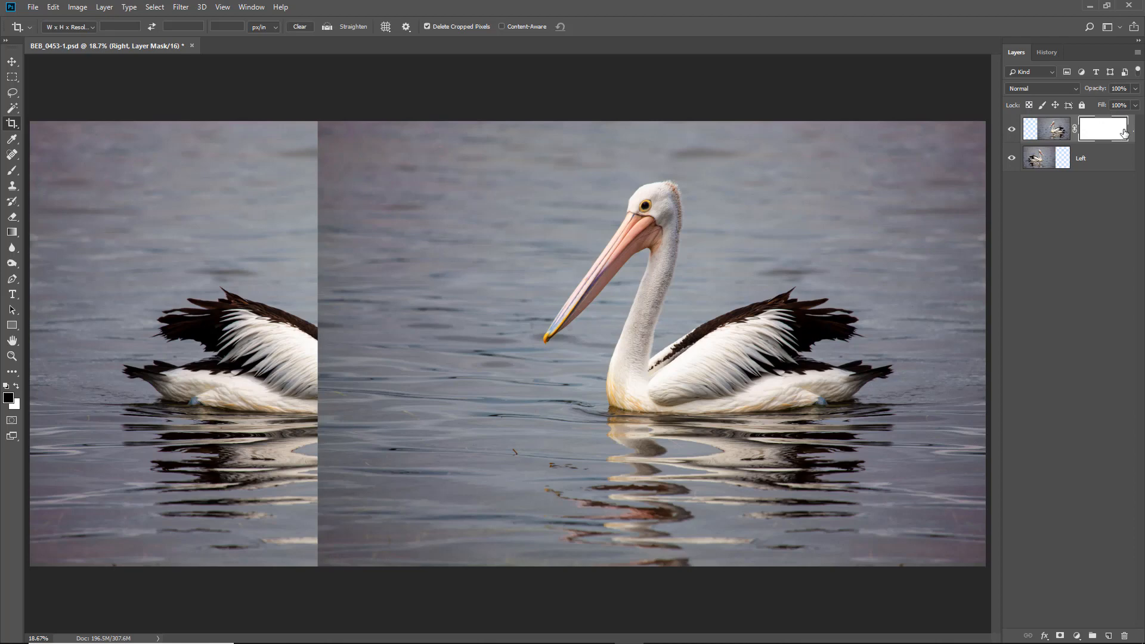
pyautogui.click(1051, 130)
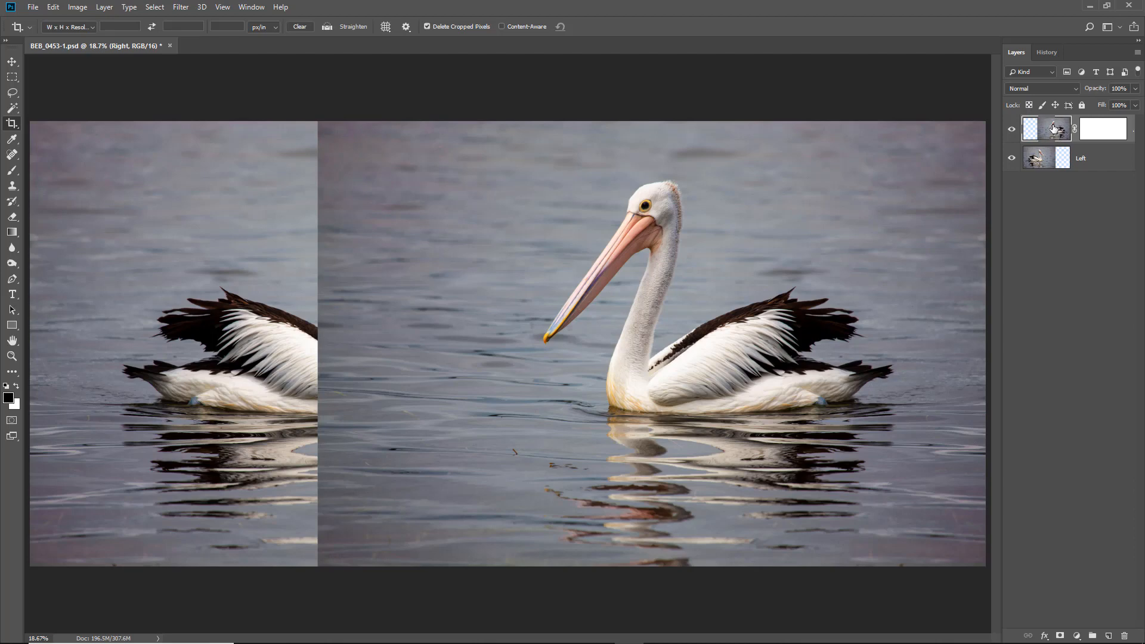
pyautogui.click(1102, 130)
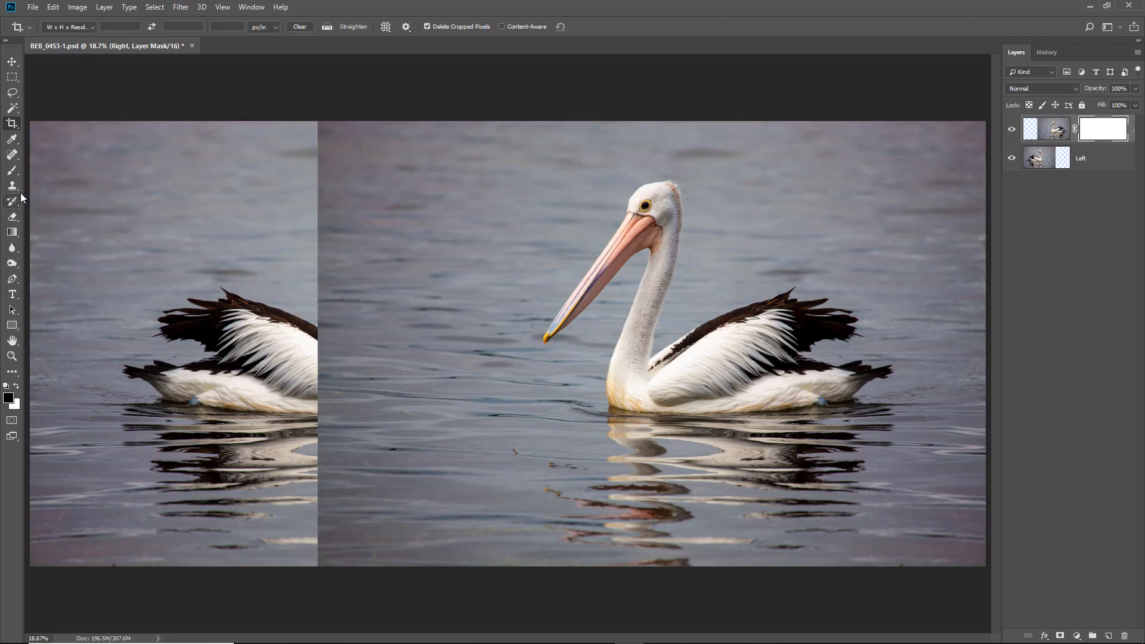
# - Paint black on the Right layer's mask with a soft 900 px brush, hiding its pelican and revealing the Left pelican's bill and chest
pyautogui.click(15, 172)
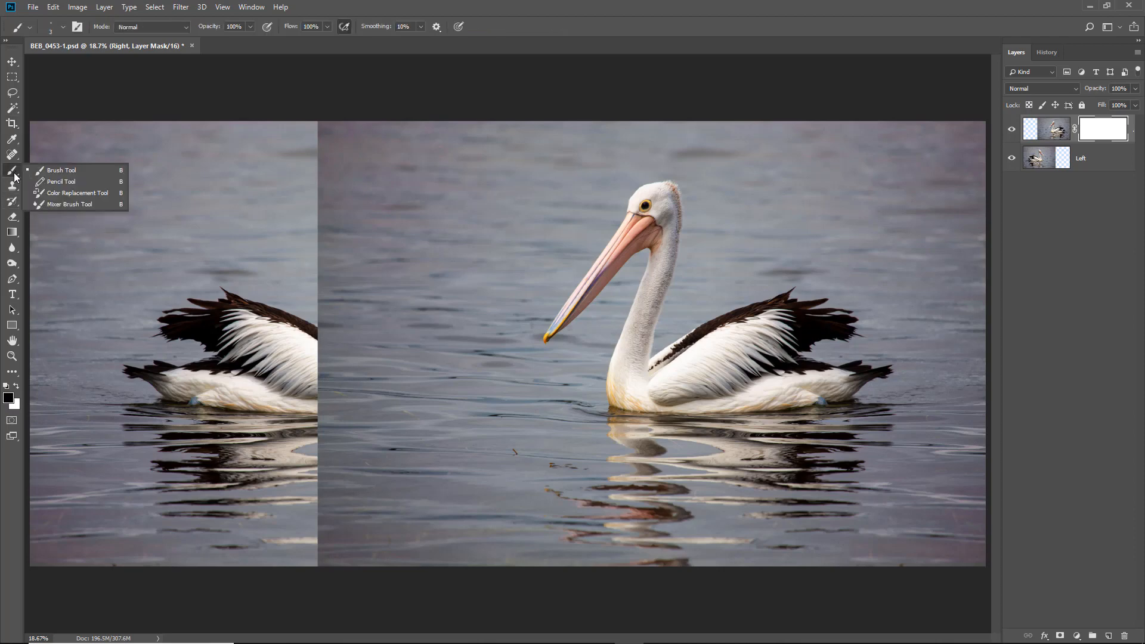
pyautogui.click(47, 171)
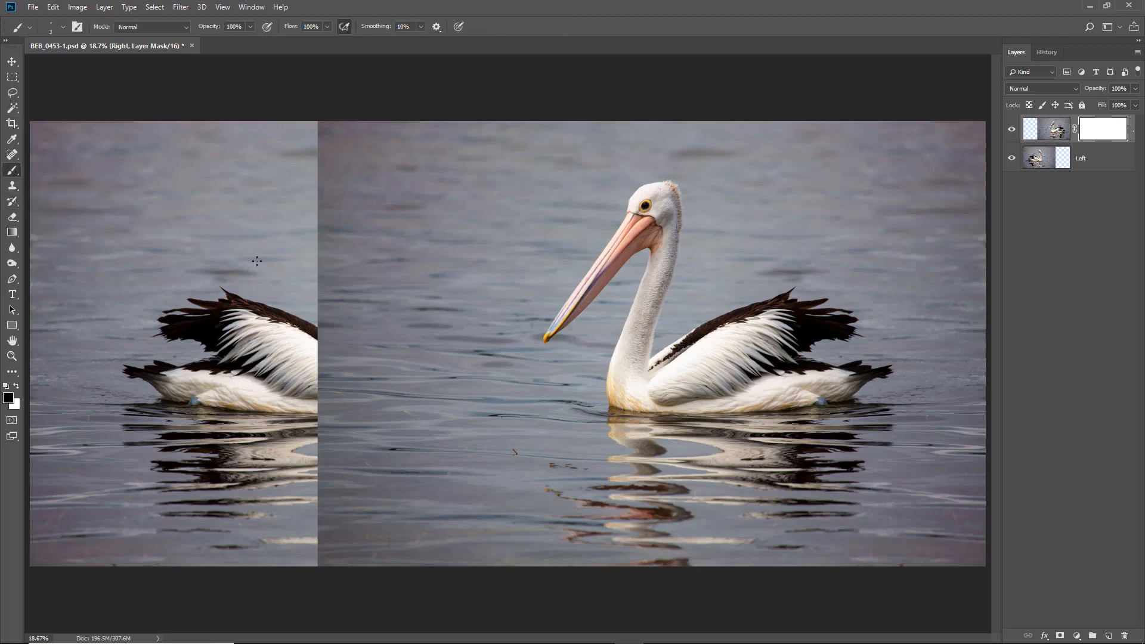
pyautogui.press(']')
pyautogui.press(']')
pyautogui.press(']')
pyautogui.press(']')
pyautogui.press(']')
pyautogui.press(']')
pyautogui.press(']')
pyautogui.press(']')
pyautogui.press(']')
pyautogui.press(']')
pyautogui.press(']')
pyautogui.press(']')
pyautogui.press(']')
pyautogui.press(']')
pyautogui.press(']')
pyautogui.press(']')
pyautogui.press(']')
pyautogui.press(']')
pyautogui.press(']')
pyautogui.press(']')
pyautogui.press('[')
pyautogui.press('[')
pyautogui.press('[')
pyautogui.moveTo(577, 210)
pyautogui.mouseDown()
pyautogui.moveTo(734, 205)
pyautogui.moveTo(556, 222)
pyautogui.moveTo(495, 244)
pyautogui.moveTo(791, 249)
pyautogui.moveTo(473, 311)
pyautogui.moveTo(663, 294)
pyautogui.moveTo(867, 325)
pyautogui.moveTo(585, 344)
pyautogui.moveTo(504, 385)
pyautogui.moveTo(791, 364)
pyautogui.moveTo(820, 388)
pyautogui.moveTo(497, 409)
pyautogui.moveTo(665, 404)
pyautogui.moveTo(817, 425)
pyautogui.moveTo(657, 366)
pyautogui.mouseUp()
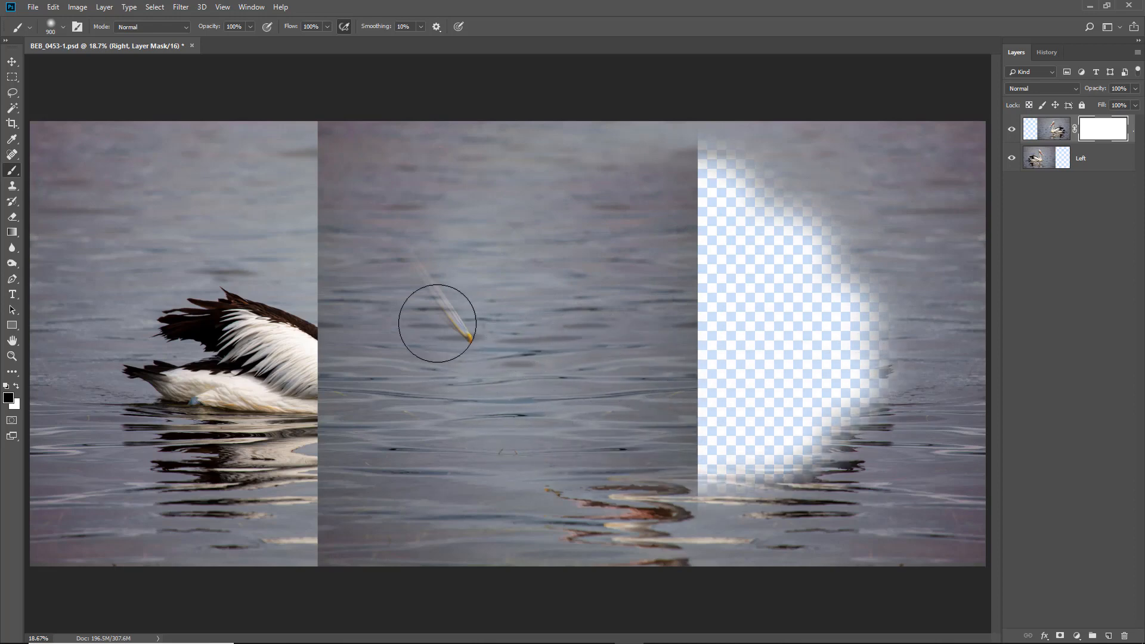
pyautogui.moveTo(437, 327)
pyautogui.mouseDown()
pyautogui.moveTo(456, 242)
pyautogui.moveTo(464, 334)
pyautogui.moveTo(442, 239)
pyautogui.mouseUp()
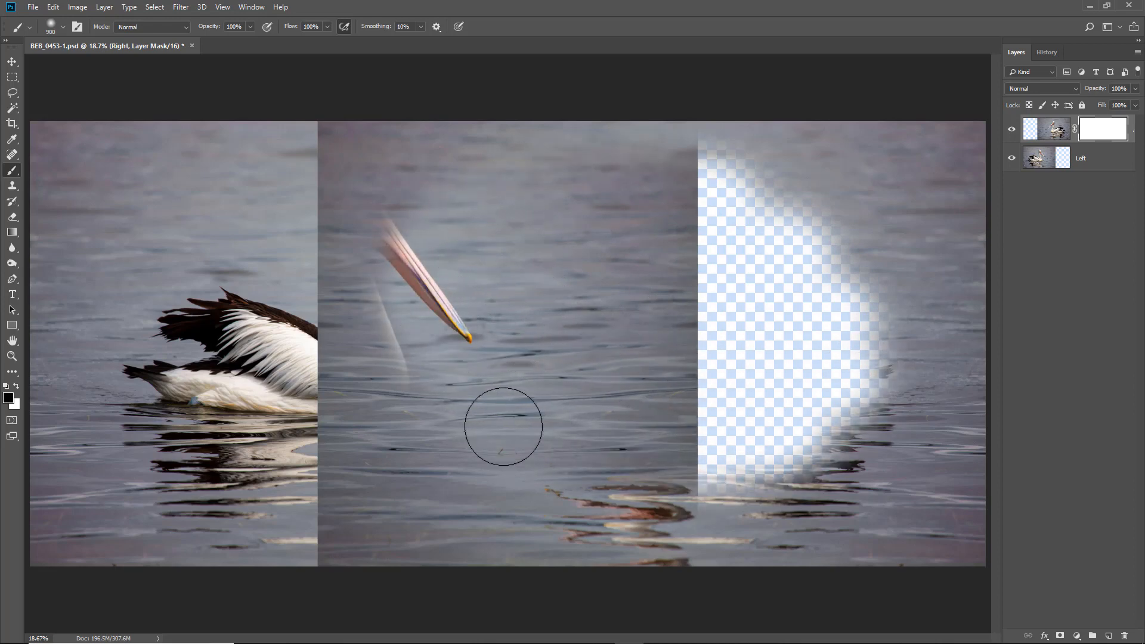
pyautogui.moveTo(453, 411); pyautogui.dragTo(412, 310)
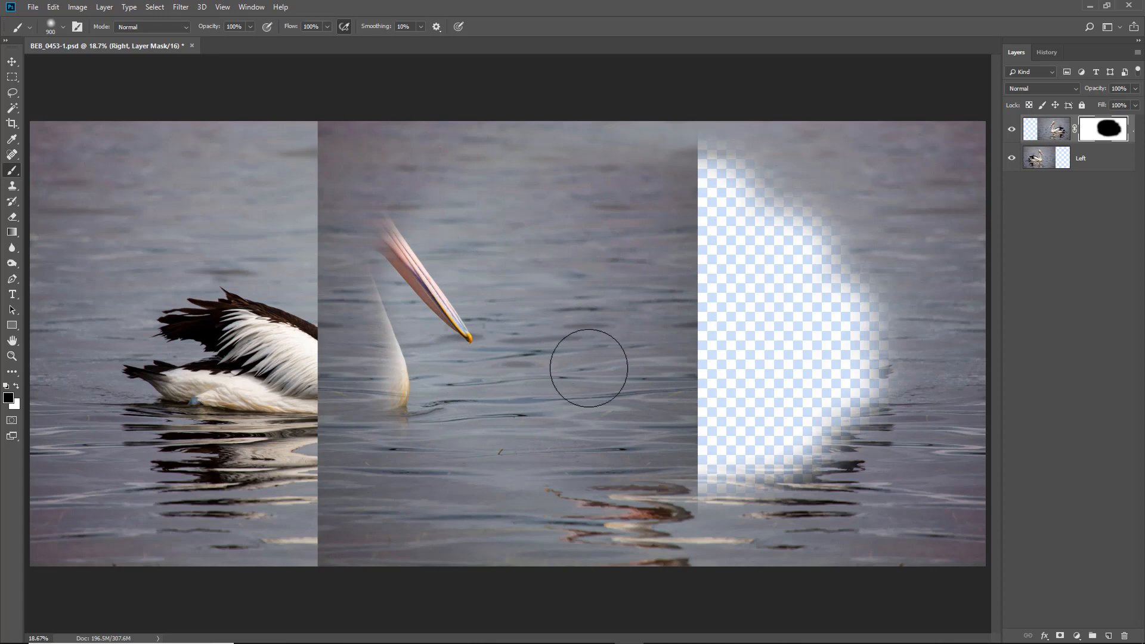
# - With the Left layer hidden, paint white over the black area of the Right layer's mask to restore its pelican, and show Left again
pyautogui.click(1012, 160)
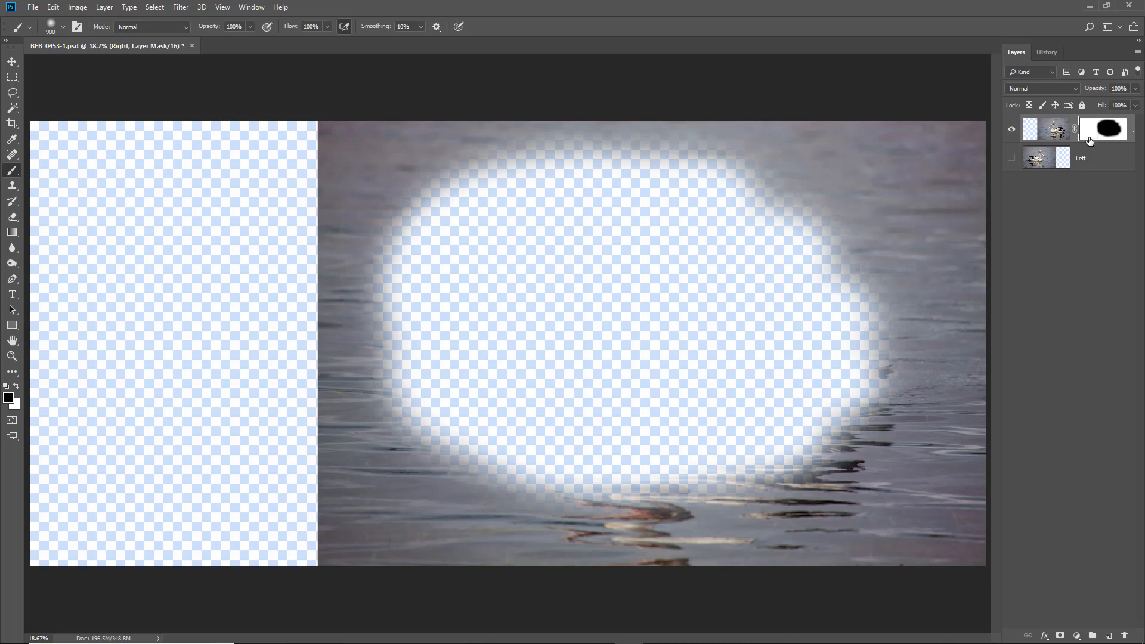
pyautogui.click(16, 387)
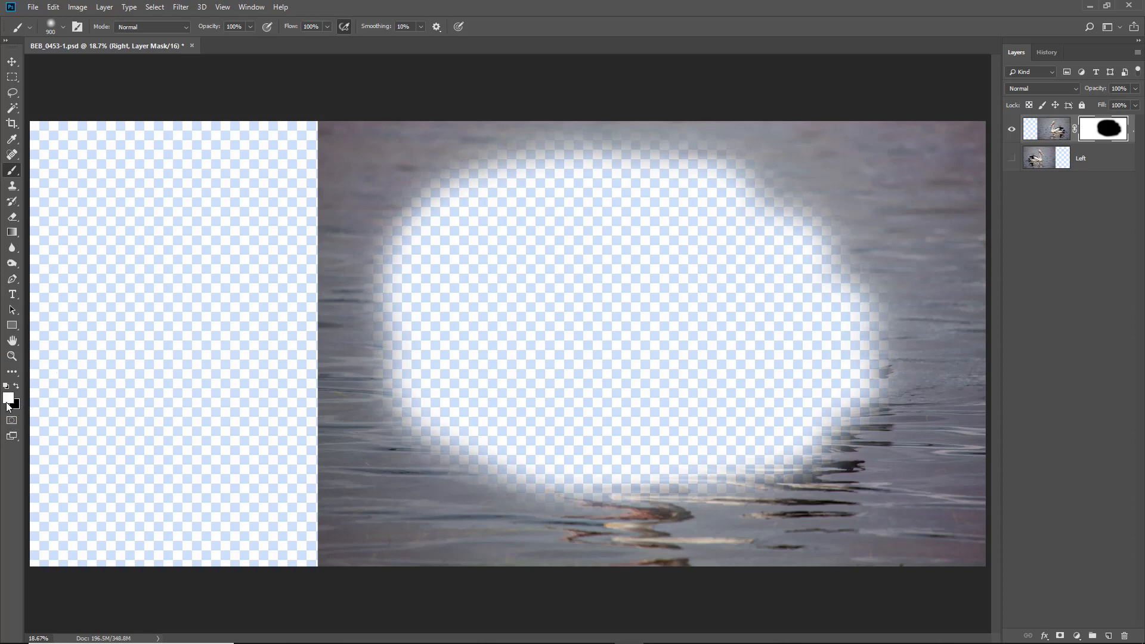
pyautogui.moveTo(468, 170)
pyautogui.mouseDown()
pyautogui.moveTo(630, 161)
pyautogui.moveTo(820, 177)
pyautogui.moveTo(525, 171)
pyautogui.moveTo(378, 195)
pyautogui.moveTo(379, 213)
pyautogui.moveTo(709, 194)
pyautogui.moveTo(857, 222)
pyautogui.moveTo(546, 216)
pyautogui.moveTo(332, 267)
pyautogui.moveTo(509, 250)
pyautogui.moveTo(881, 266)
pyautogui.moveTo(469, 277)
pyautogui.moveTo(332, 331)
pyautogui.moveTo(613, 289)
pyautogui.moveTo(912, 299)
pyautogui.moveTo(410, 340)
pyautogui.moveTo(445, 378)
pyautogui.moveTo(835, 351)
pyautogui.moveTo(864, 359)
pyautogui.moveTo(500, 380)
pyautogui.moveTo(381, 423)
pyautogui.moveTo(735, 384)
pyautogui.moveTo(886, 384)
pyautogui.moveTo(578, 406)
pyautogui.moveTo(376, 443)
pyautogui.moveTo(895, 427)
pyautogui.moveTo(726, 454)
pyautogui.moveTo(355, 465)
pyautogui.moveTo(531, 478)
pyautogui.moveTo(856, 457)
pyautogui.moveTo(576, 498)
pyautogui.moveTo(417, 501)
pyautogui.mouseUp()
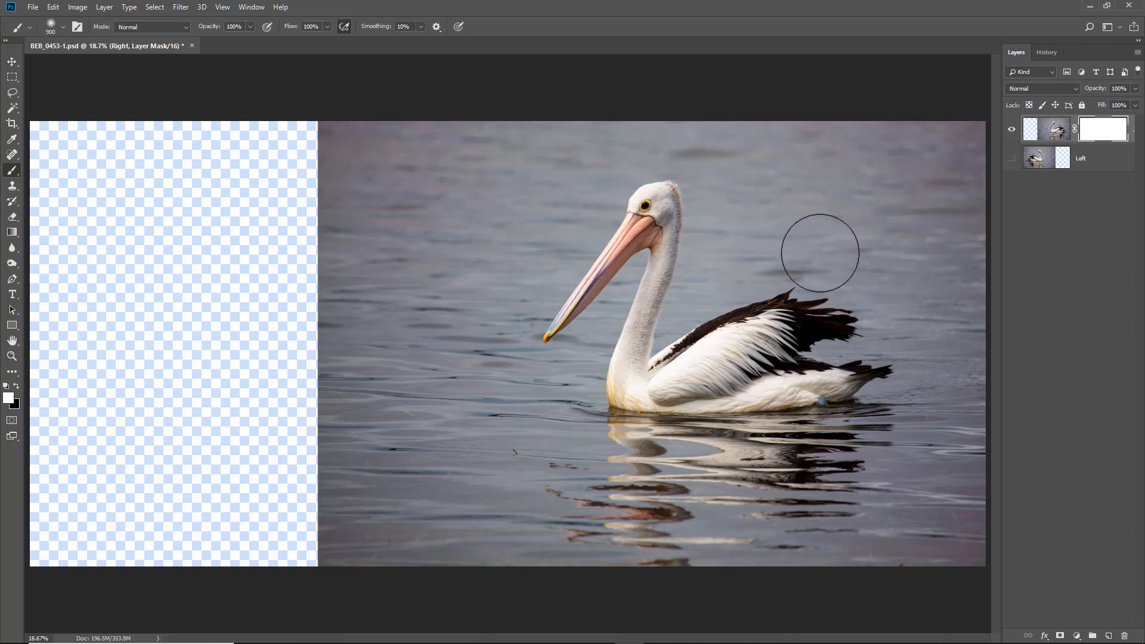
pyautogui.click(1012, 159)
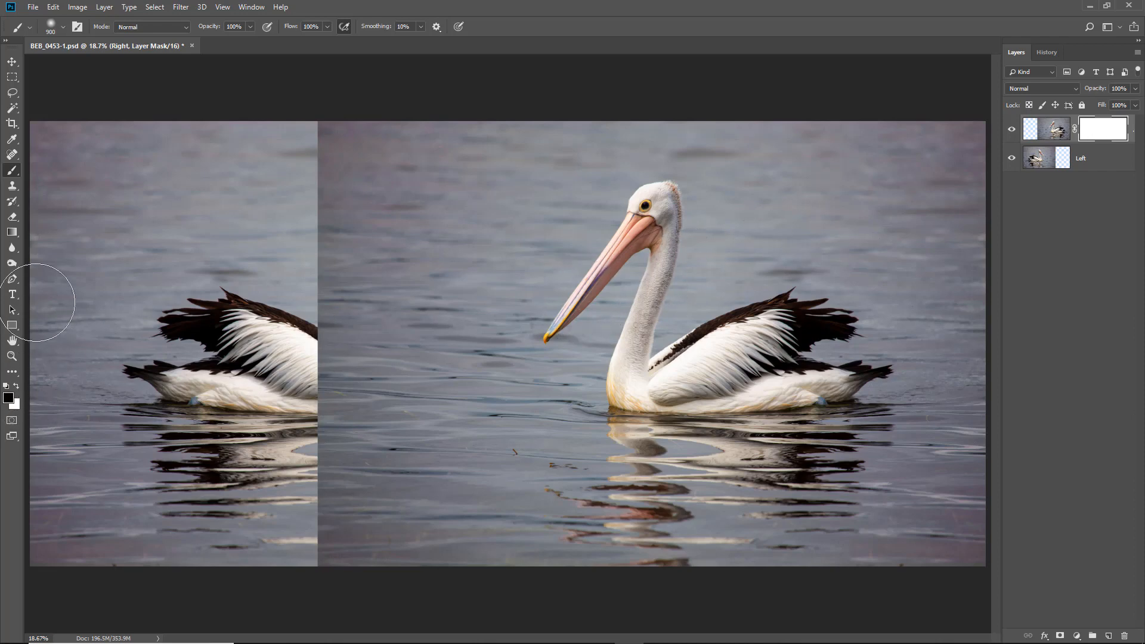
# - Draw a black-to-transparent linear gradient on the Right layer's mask, running horizontally from the left pelican's chest to the right pelican's chest
pyautogui.click(12, 232)
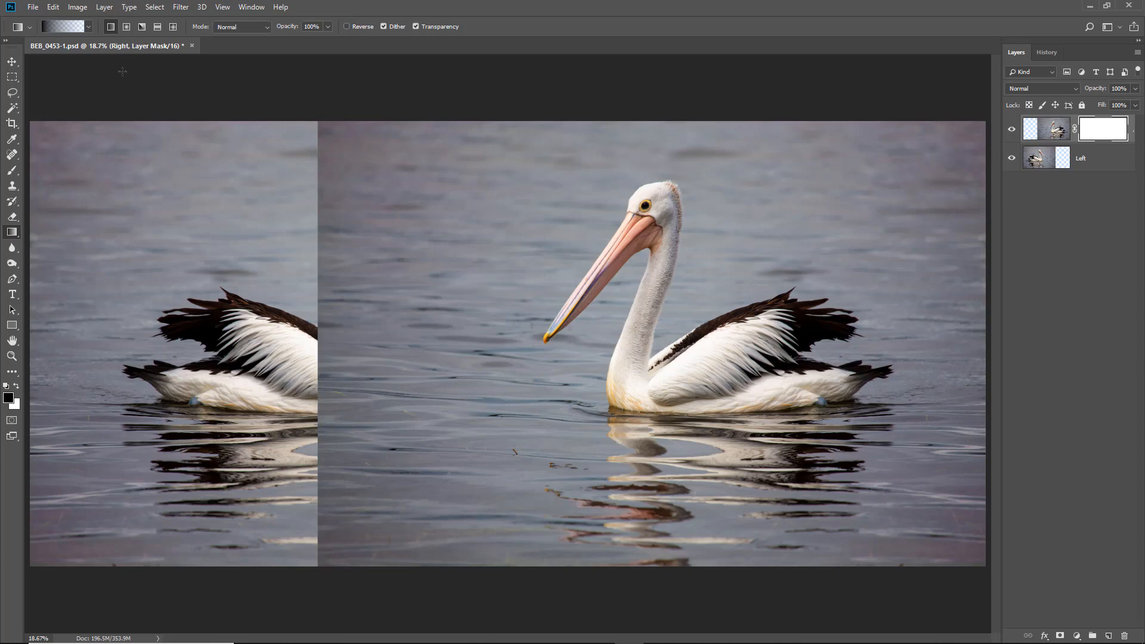
pyautogui.click(87, 27)
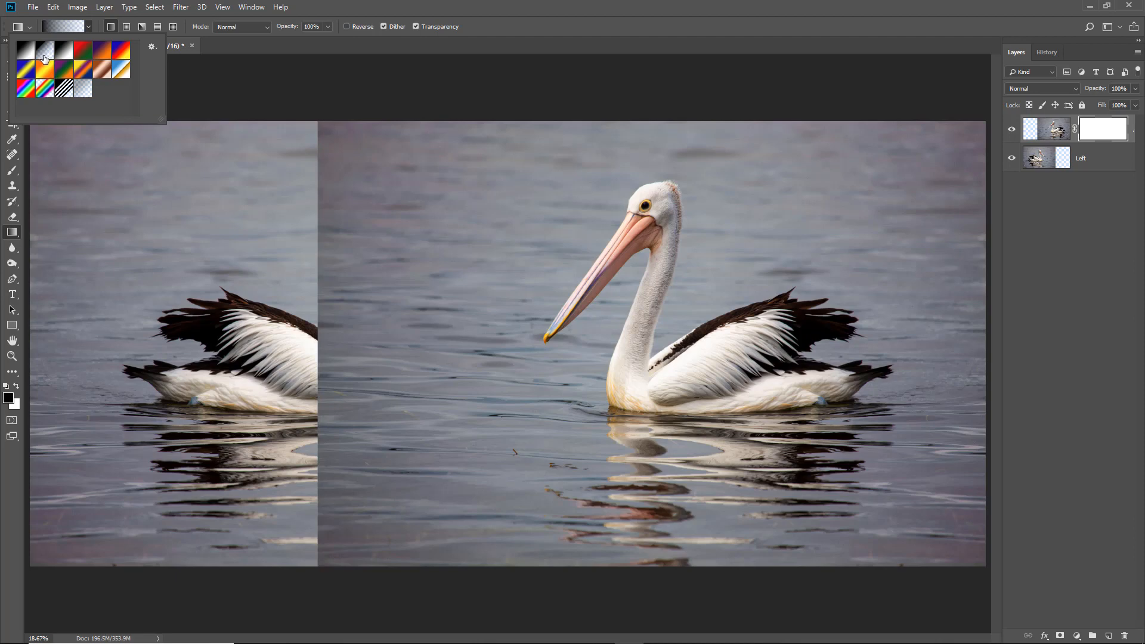
pyautogui.click(250, 62)
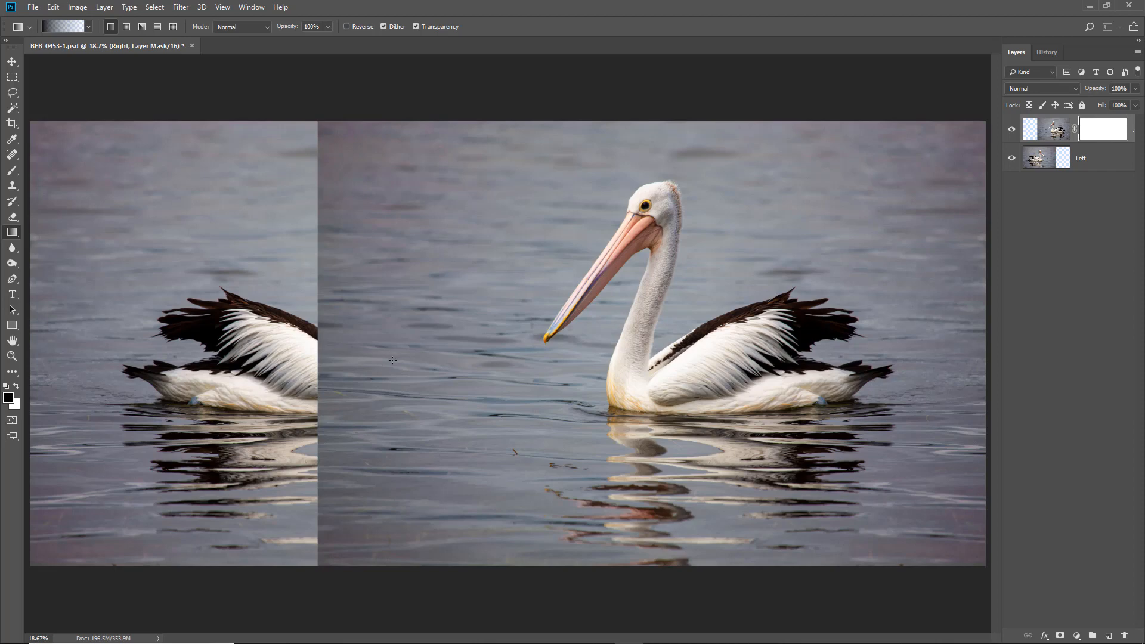
pyautogui.moveTo(395, 361); pyautogui.dragTo(652, 368)
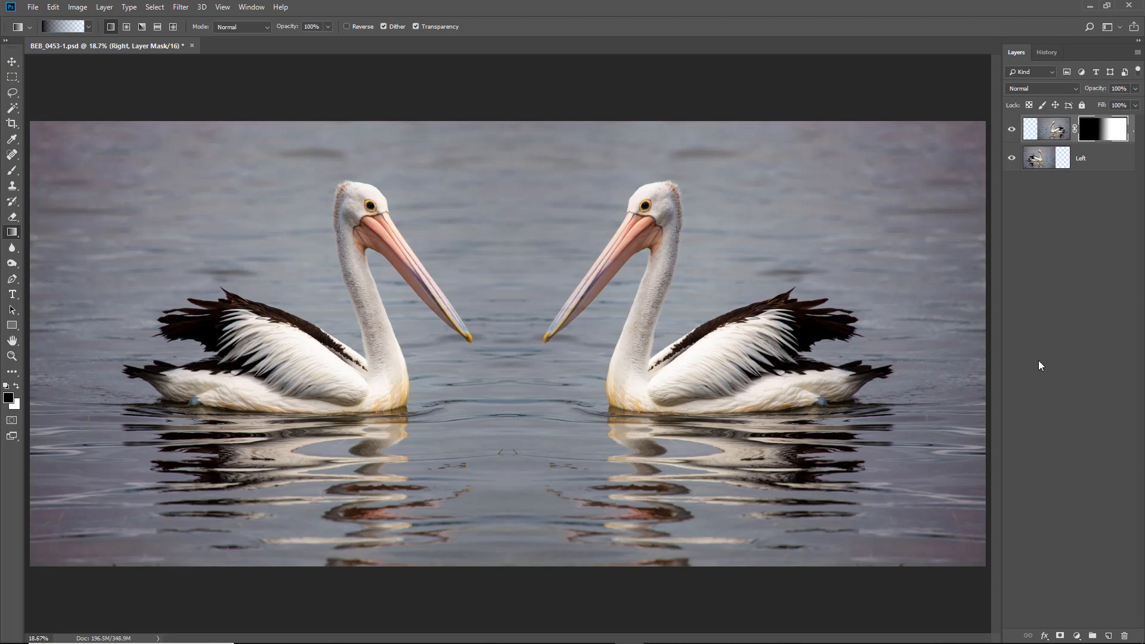
# - Examine the gradient blend with the Right layer's mask disabled, shown alone, and with the Left layer hidden, including the right pelican's bill close up
pyautogui.keyDown('shift'); pyautogui.click(1107, 133); pyautogui.keyUp('shift')
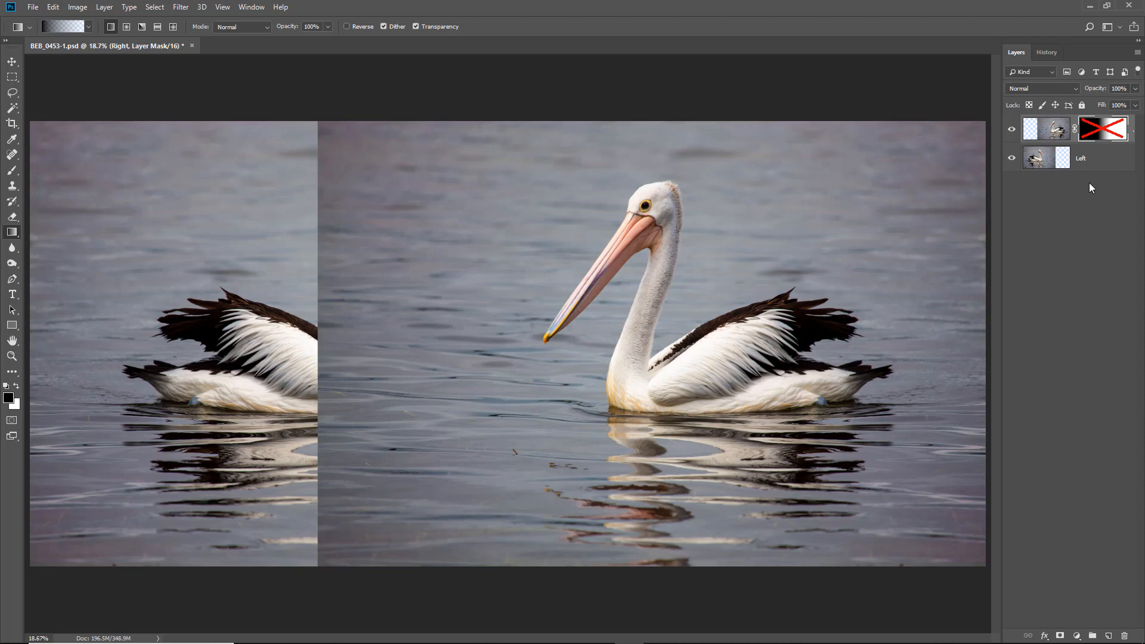
pyautogui.keyDown('shift'); pyautogui.click(1105, 132); pyautogui.keyUp('shift')
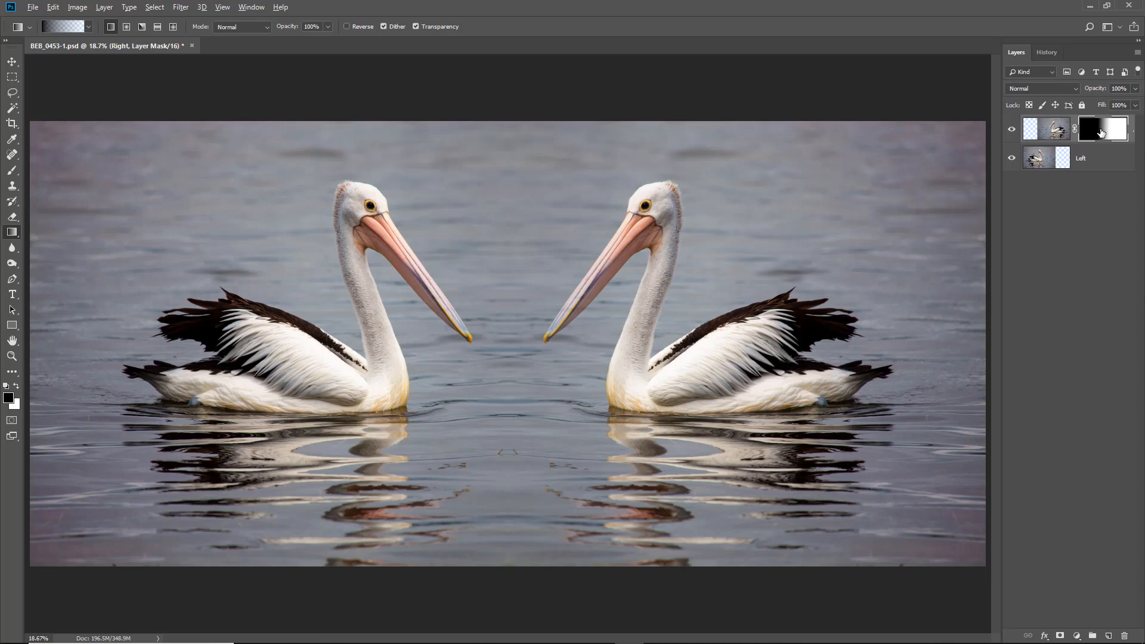
pyautogui.keyDown('alt'); pyautogui.click(1101, 132); pyautogui.keyUp('alt')
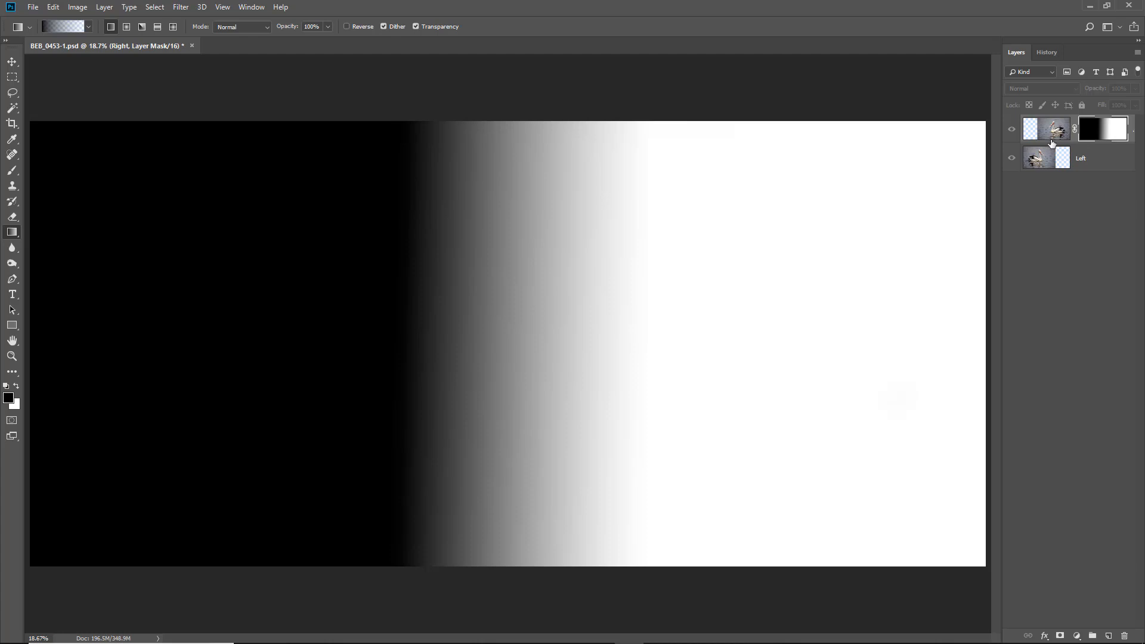
pyautogui.click(1012, 158)
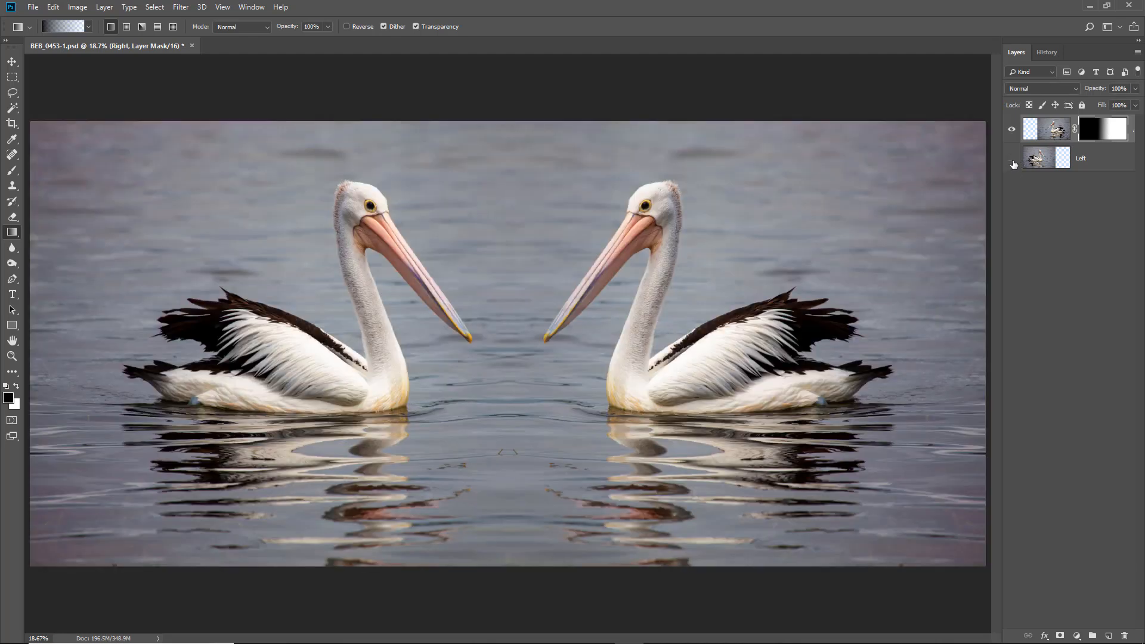
pyautogui.click(1013, 160)
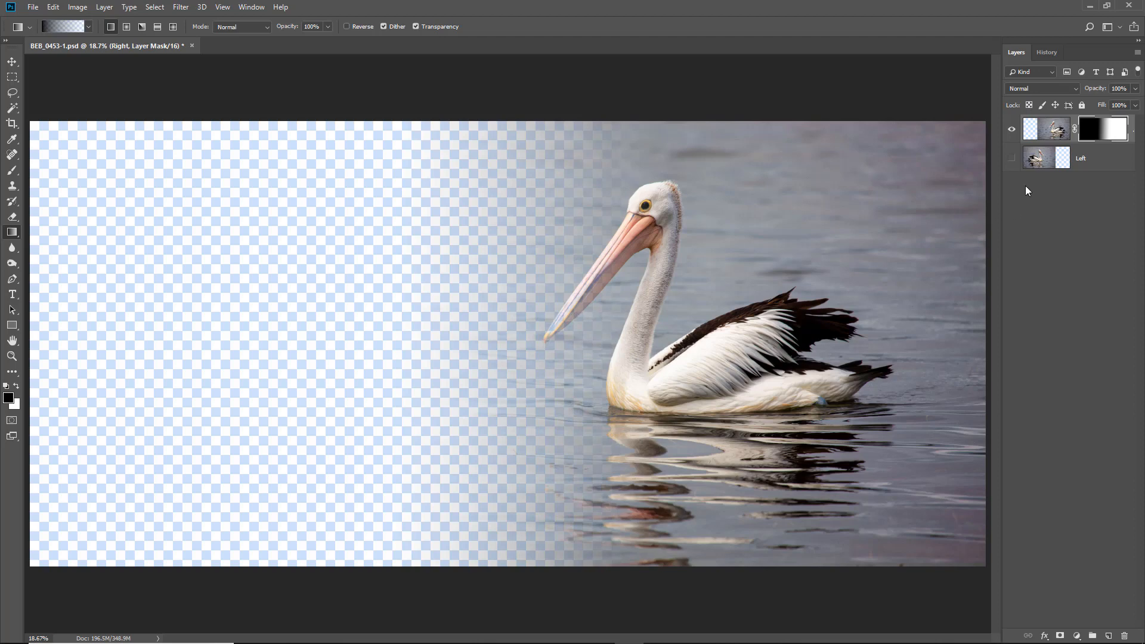
pyautogui.click(1012, 158)
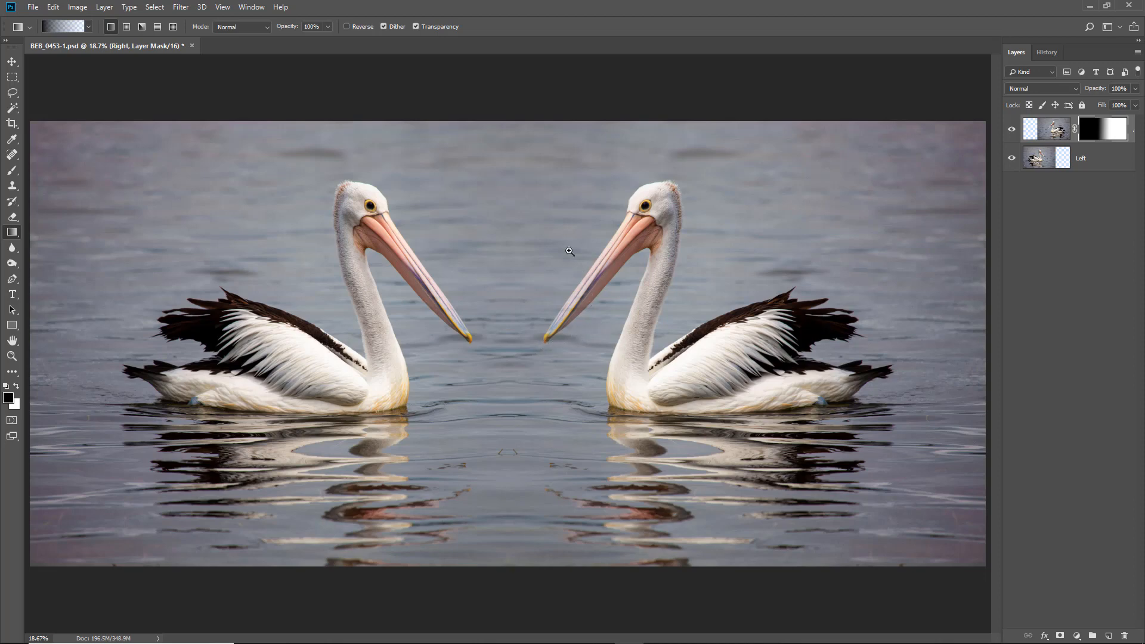
pyautogui.moveTo(523, 204); pyautogui.dragTo(657, 383)
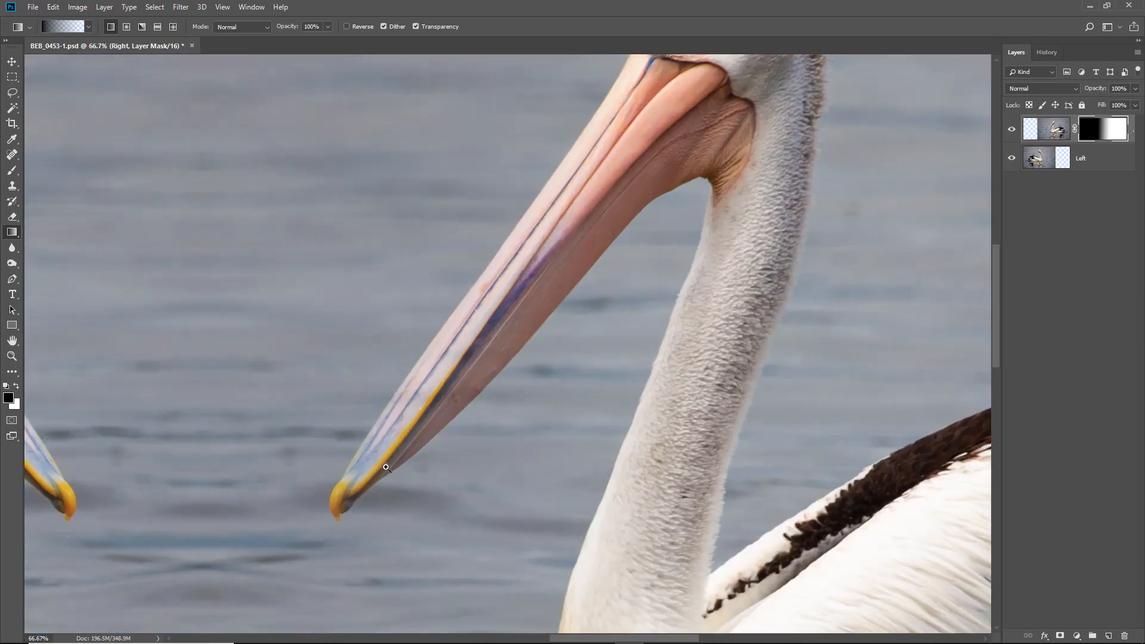
pyautogui.click(1012, 159)
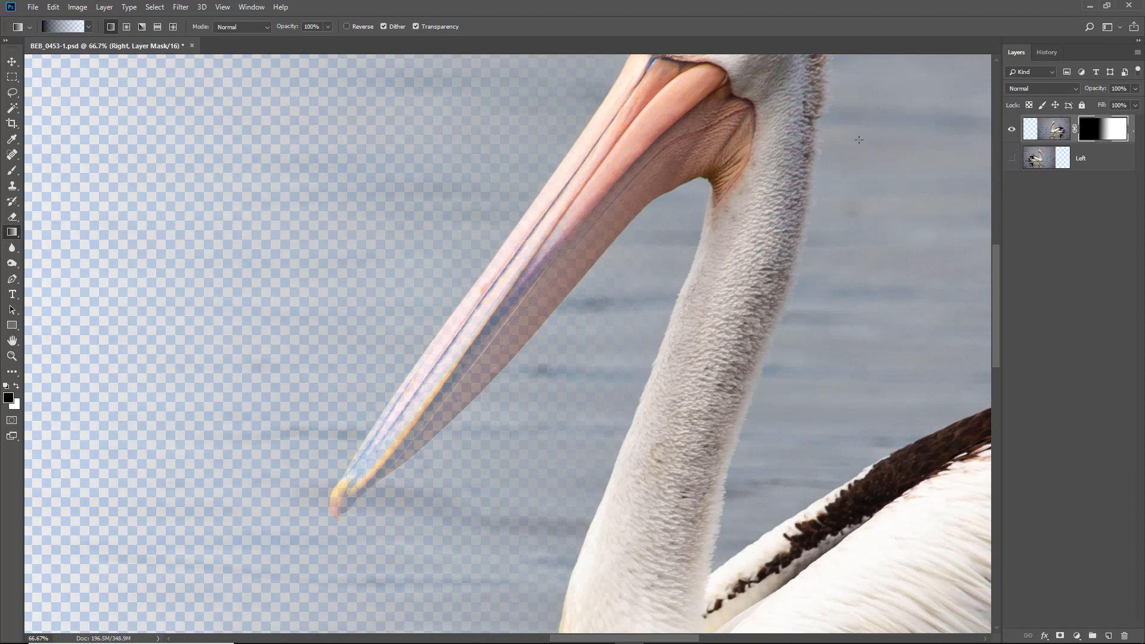
pyautogui.click(1013, 158)
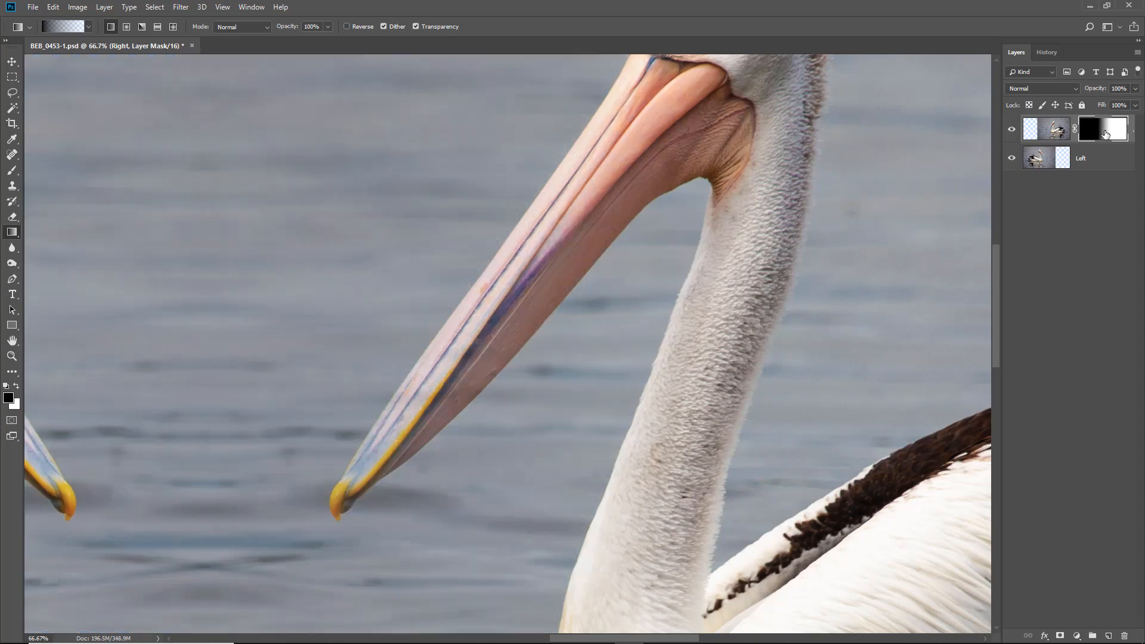
# - Set up a soft white brush of 300 px with 10% flow for retouching the Right layer's mask
pyautogui.click(17, 387)
pyautogui.click(13, 170)
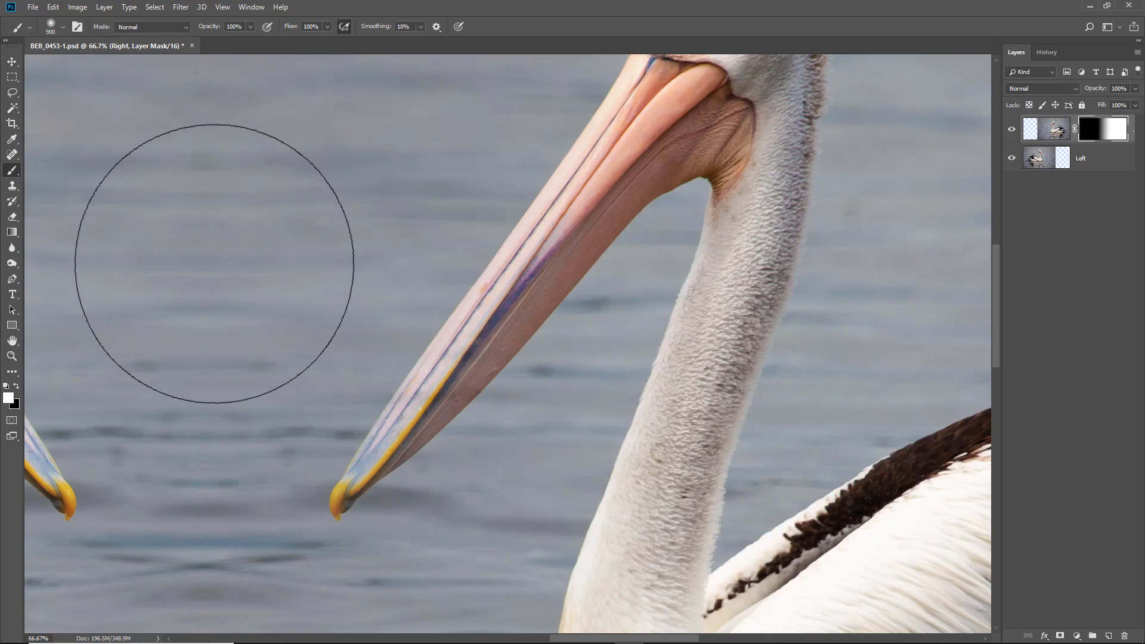
pyautogui.press('[')
pyautogui.press('[')
pyautogui.press('[')
pyautogui.press('[')
pyautogui.press('[')
pyautogui.press('[')
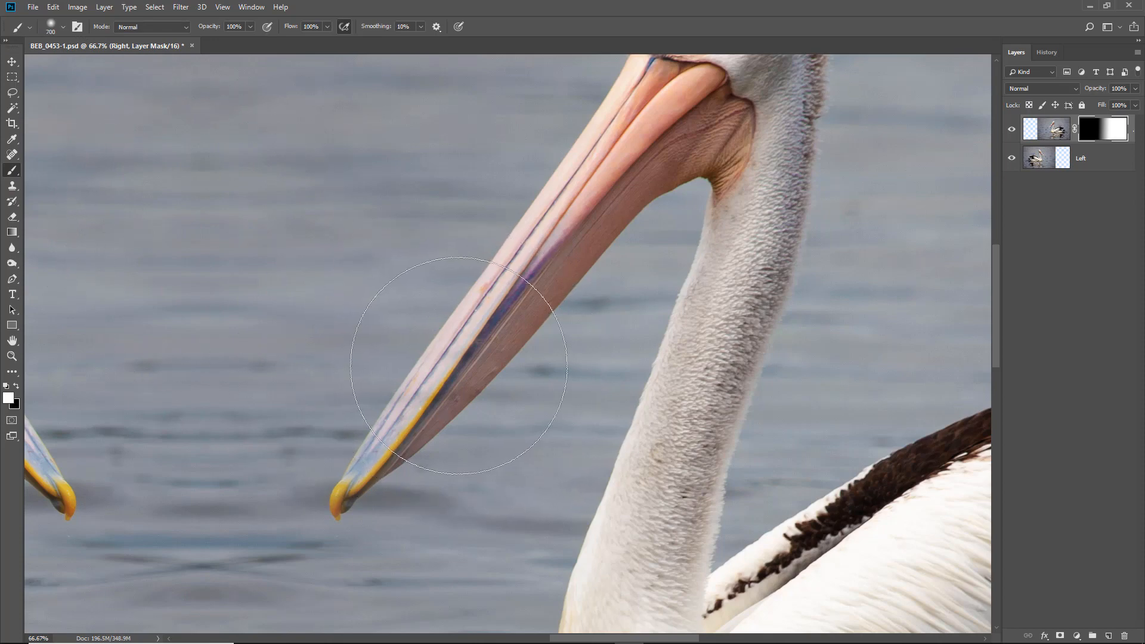
pyautogui.moveTo(450, 371); pyautogui.dragTo(439, 373)
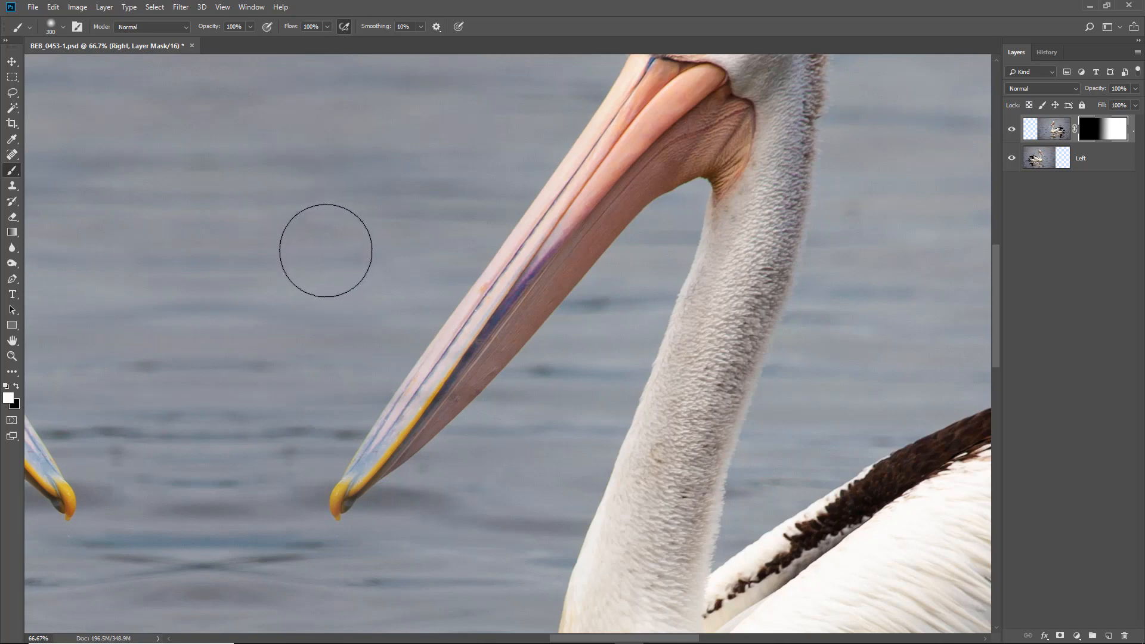
pyautogui.hotkey('shift', '1')
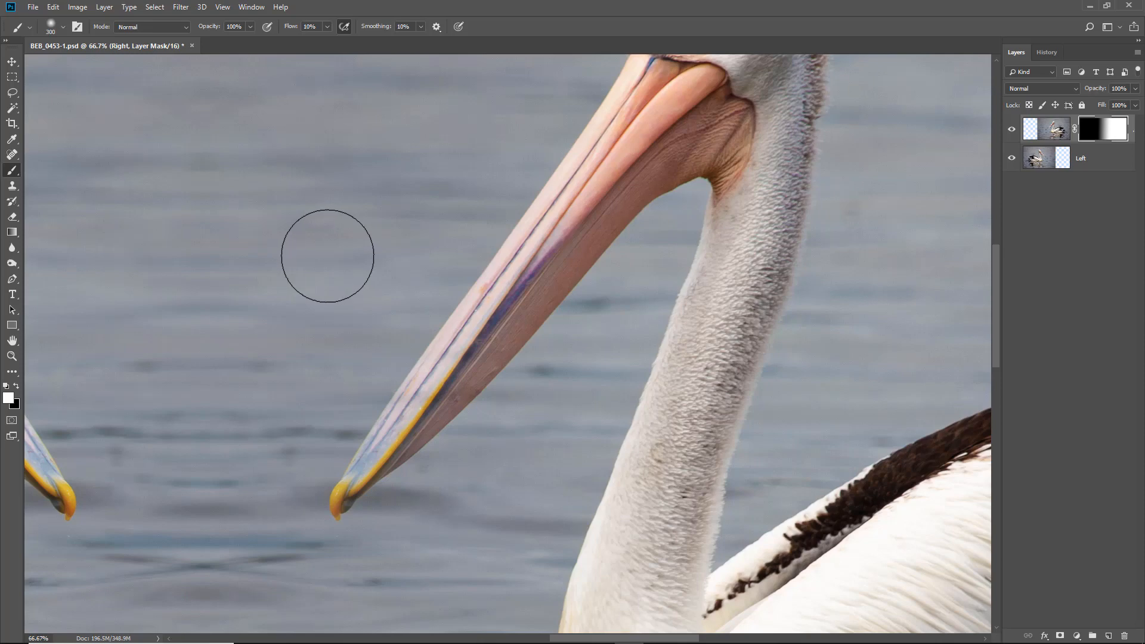
pyautogui.hotkey('shift', '2')
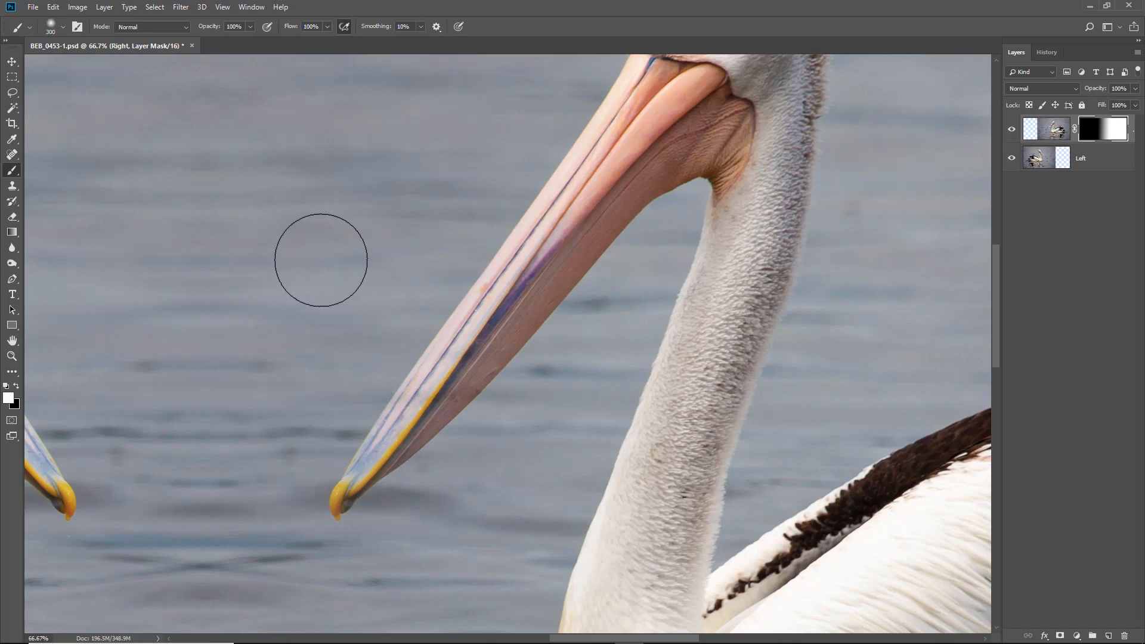
pyautogui.hotkey('shift', '0')
pyautogui.hotkey('shift', '5')
pyautogui.hotkey('shift', '1')
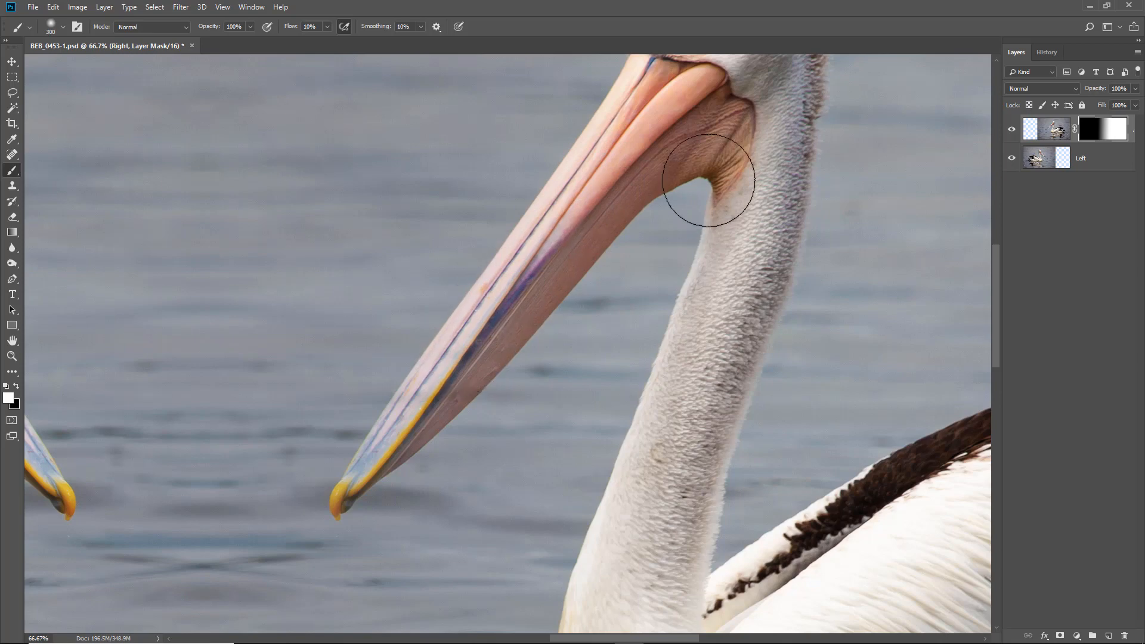
# - With the Left layer hidden, paint white on the Right layer's mask along the bill with a 200 px brush, and show Left again
pyautogui.click(1012, 160)
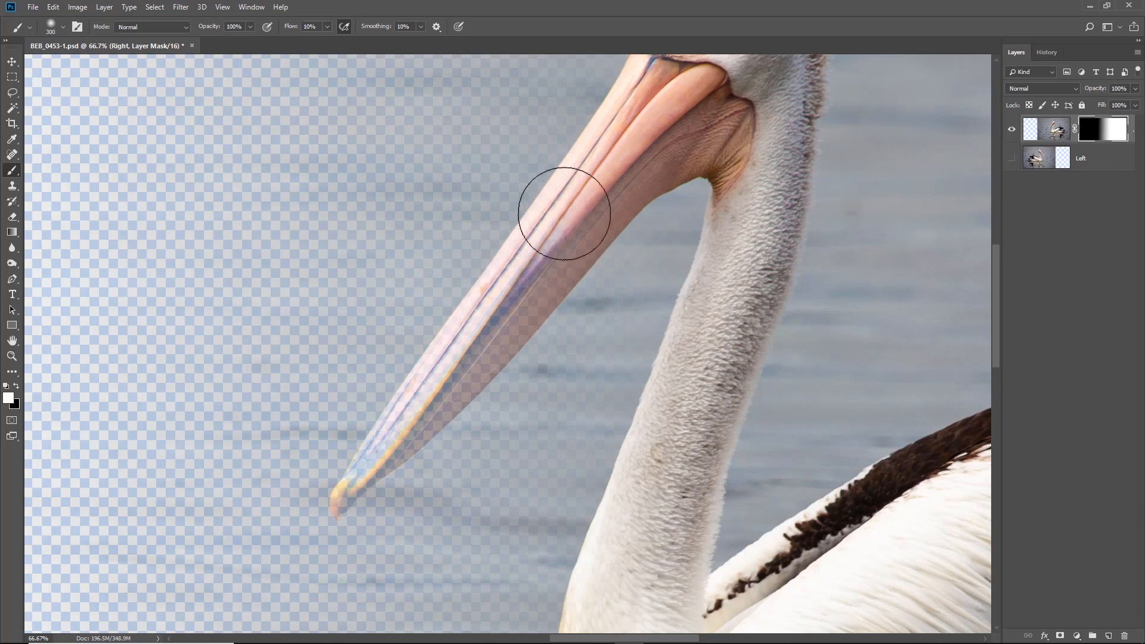
pyautogui.press('[')
pyautogui.press('[')
pyautogui.moveTo(589, 213)
pyautogui.mouseDown()
pyautogui.moveTo(556, 231)
pyautogui.moveTo(601, 197)
pyautogui.moveTo(481, 345)
pyautogui.moveTo(573, 223)
pyautogui.moveTo(685, 129)
pyautogui.moveTo(491, 298)
pyautogui.moveTo(405, 414)
pyautogui.moveTo(406, 429)
pyautogui.moveTo(506, 332)
pyautogui.moveTo(335, 503)
pyautogui.moveTo(422, 396)
pyautogui.moveTo(374, 465)
pyautogui.moveTo(448, 407)
pyautogui.moveTo(403, 448)
pyautogui.moveTo(453, 322)
pyautogui.moveTo(526, 217)
pyautogui.moveTo(556, 146)
pyautogui.moveTo(630, 88)
pyautogui.moveTo(698, 103)
pyautogui.moveTo(361, 485)
pyautogui.moveTo(499, 327)
pyautogui.moveTo(380, 461)
pyautogui.moveTo(476, 322)
pyautogui.mouseUp()
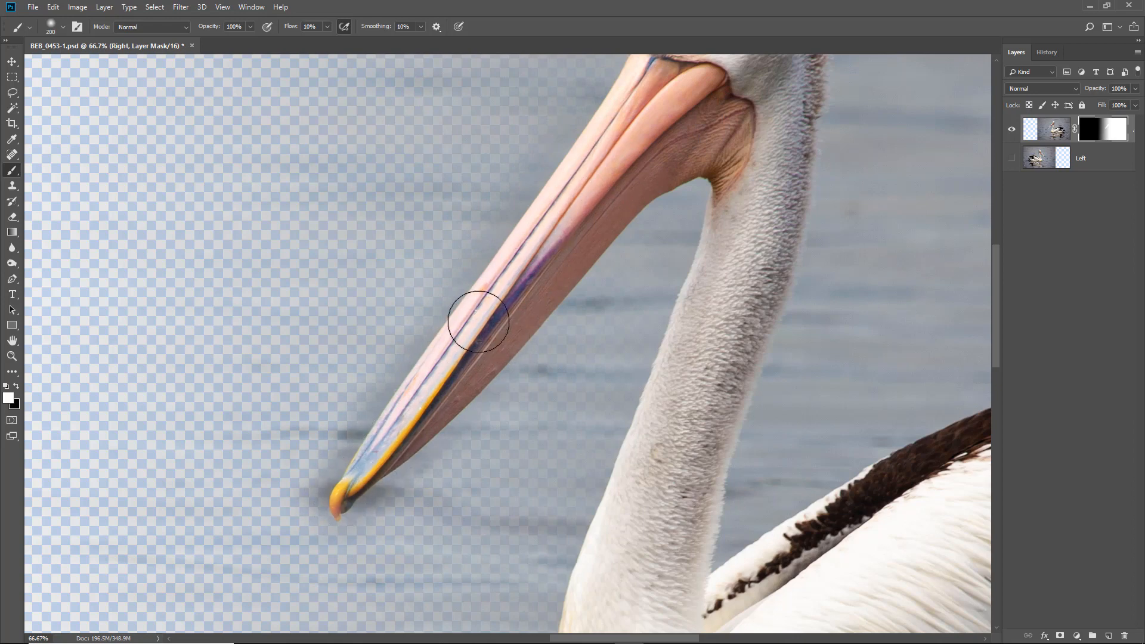
pyautogui.click(1012, 158)
pyautogui.hotkey('ctrl', '0')
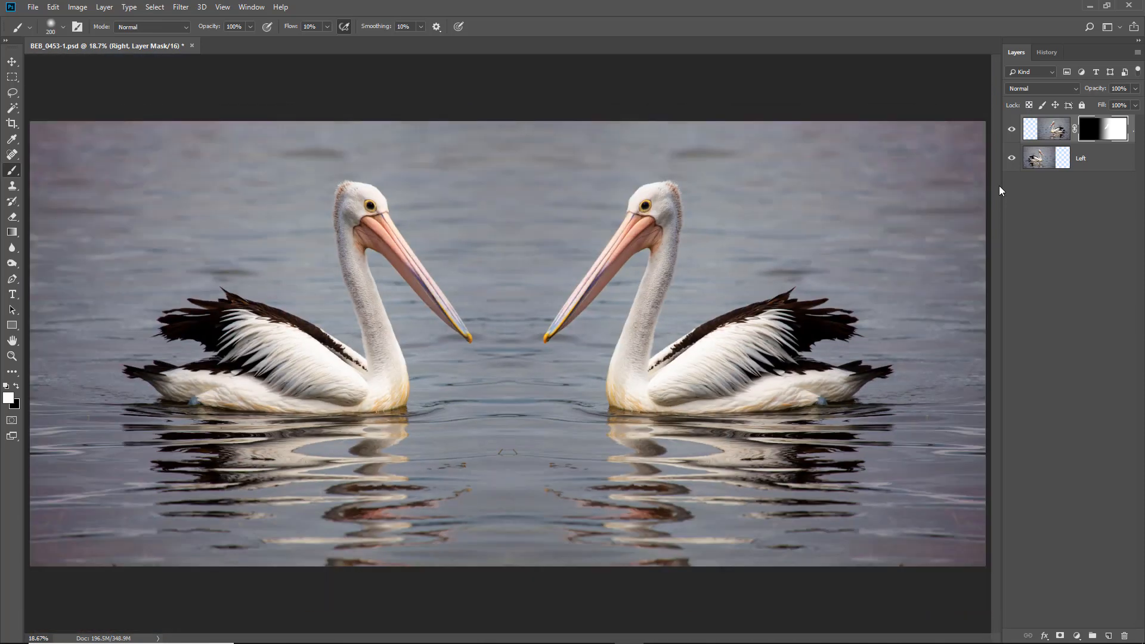
# - Switch the foreground colour to black and view the Right layer's mask on its own before returning to the image
pyautogui.press('x')
pyautogui.keyDown('alt'); pyautogui.click(1101, 132); pyautogui.keyUp('alt')
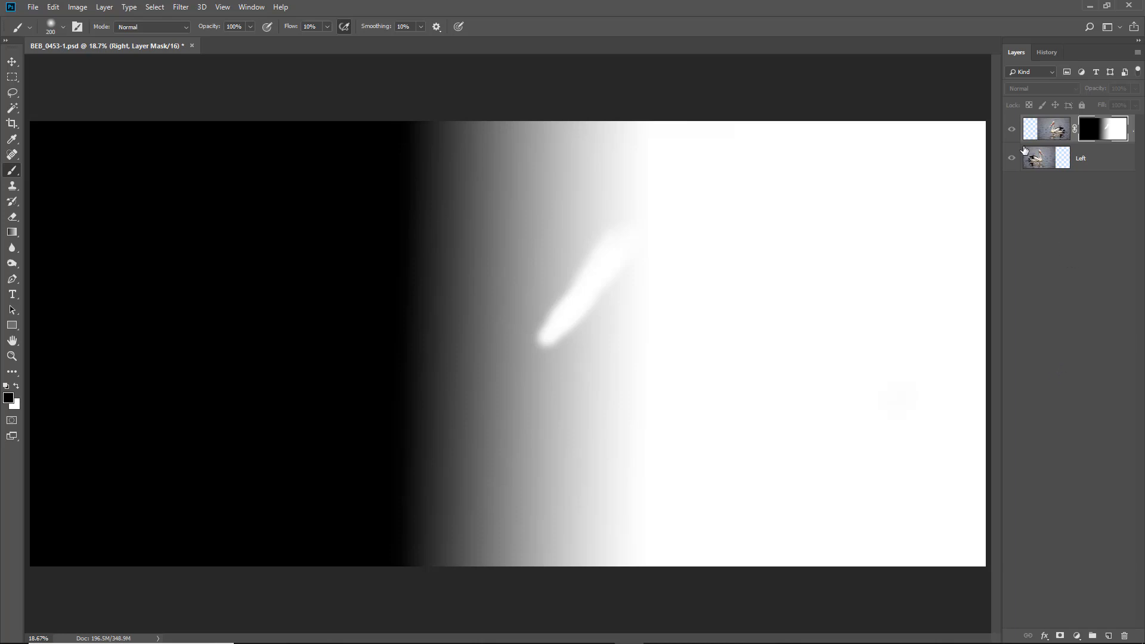
pyautogui.click(1012, 130)
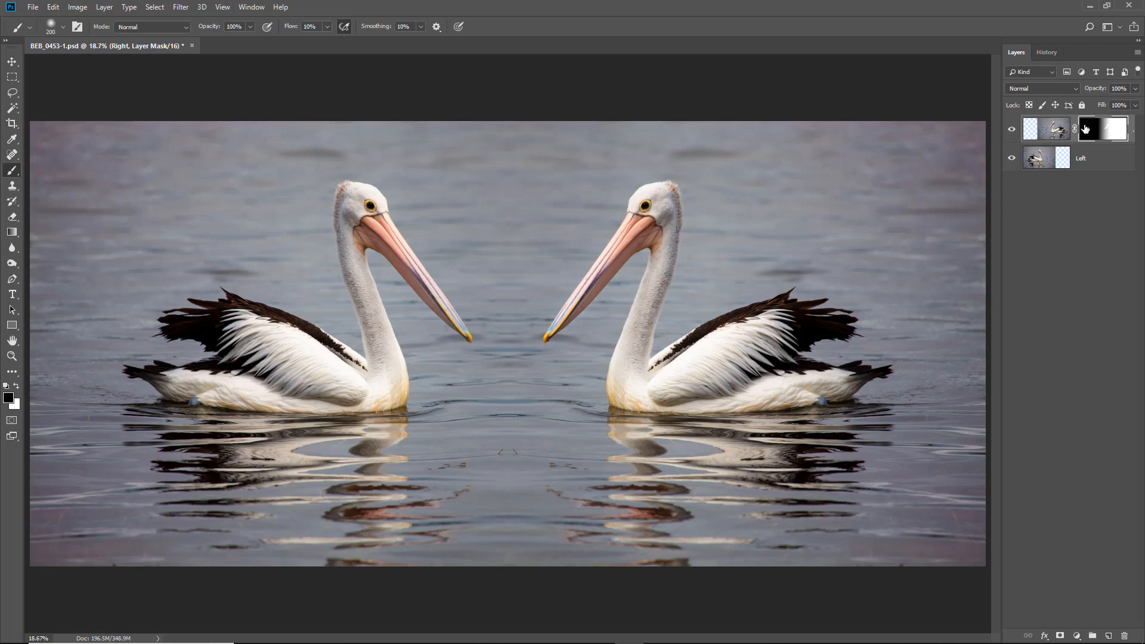
# - Select the Right layer's image and move it leftward with its linked mask until the two bill tips almost touch
pyautogui.click(1055, 131)
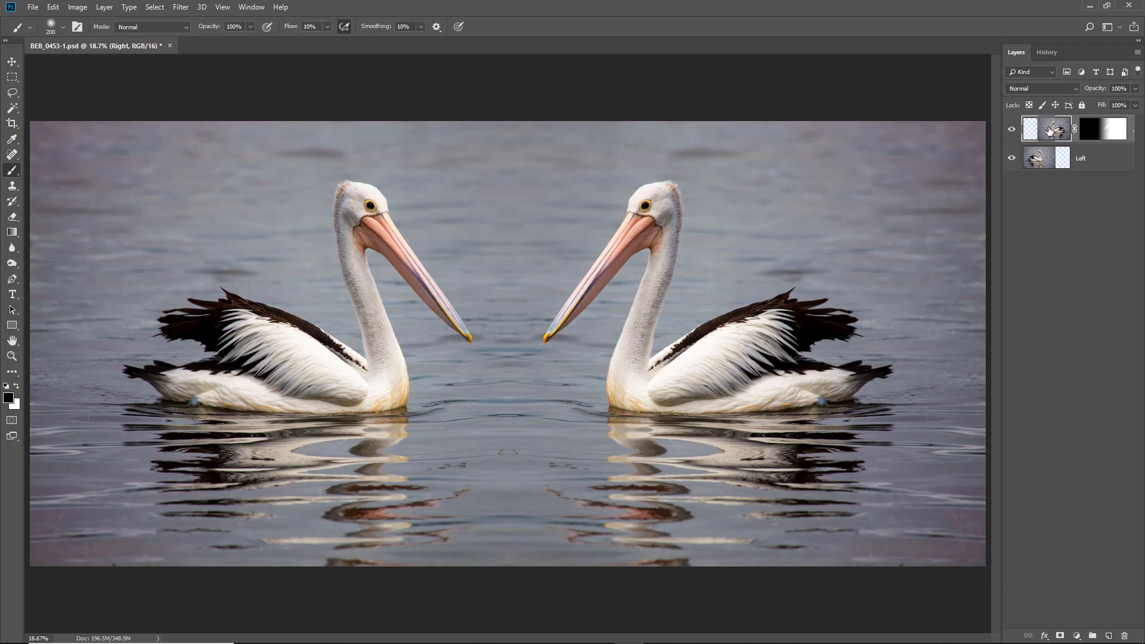
pyautogui.click(12, 64)
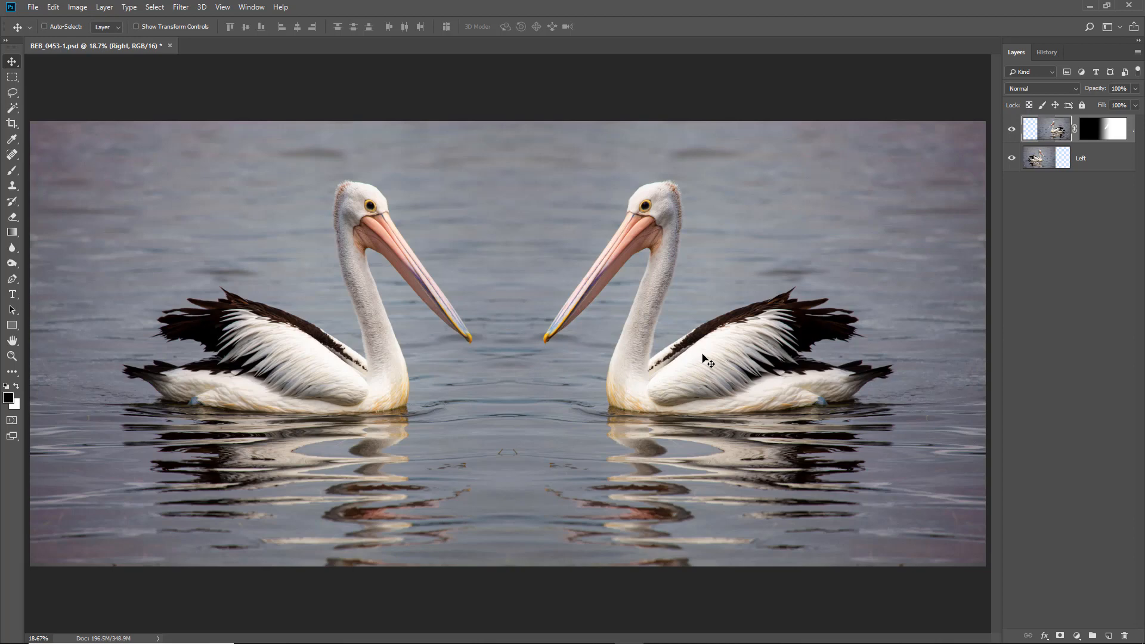
pyautogui.hotkey('shift', 'Left')
pyautogui.hotkey('shift', 'Left')
pyautogui.hotkey('shift', 'Left')
pyautogui.hotkey('shift', 'Left')
pyautogui.hotkey('shift', 'Left')
pyautogui.hotkey('shift', 'Left')
pyautogui.hotkey('shift', 'Left')
pyautogui.hotkey('shift', 'Left')
pyautogui.hotkey('shift', 'Left')
pyautogui.hotkey('shift', 'Left')
pyautogui.hotkey('shift', 'Left')
pyautogui.hotkey('shift', 'Left')
pyautogui.hotkey('shift', 'Left')
pyautogui.hotkey('shift', 'Left')
pyautogui.hotkey('shift', 'Left')
pyautogui.hotkey('shift', 'Left')
pyautogui.hotkey('shift', 'Left')
pyautogui.hotkey('shift', 'Left')
pyautogui.hotkey('shift', 'Left')
pyautogui.hotkey('shift', 'Left')
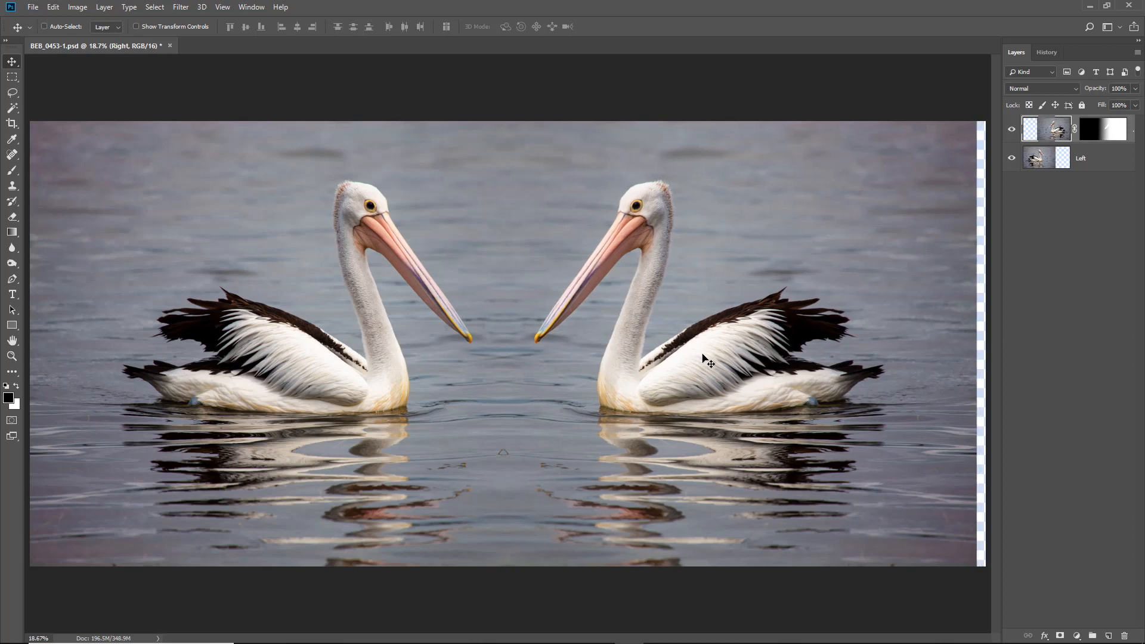
pyautogui.hotkey('shift', 'Left')
pyautogui.hotkey('shift', 'Left')
pyautogui.hotkey('shift', 'Left')
pyautogui.hotkey('shift', 'Left')
pyautogui.hotkey('shift', 'Left')
pyautogui.hotkey('shift', 'Left')
pyautogui.hotkey('shift', 'Left')
pyautogui.hotkey('shift', 'Left')
pyautogui.hotkey('shift', 'Left')
pyautogui.hotkey('shift', 'Left')
pyautogui.hotkey('shift', 'Left')
pyautogui.hotkey('shift', 'Left')
pyautogui.hotkey('shift', 'Left')
pyautogui.hotkey('shift', 'Left')
pyautogui.hotkey('shift', 'Left')
pyautogui.hotkey('shift', 'Left')
pyautogui.hotkey('shift', 'Left')
pyautogui.hotkey('shift', 'Left')
pyautogui.hotkey('shift', 'Left')
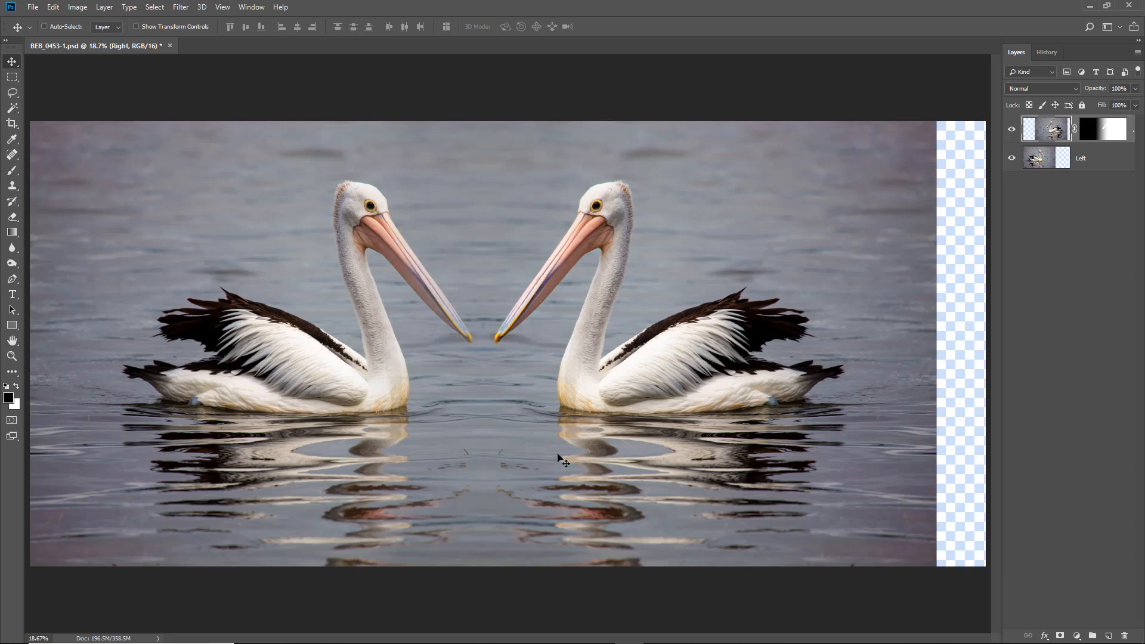
# - Hide and show the Left and Right layers in turn to check how the moved pelican blends with the other image
pyautogui.click(1011, 159)
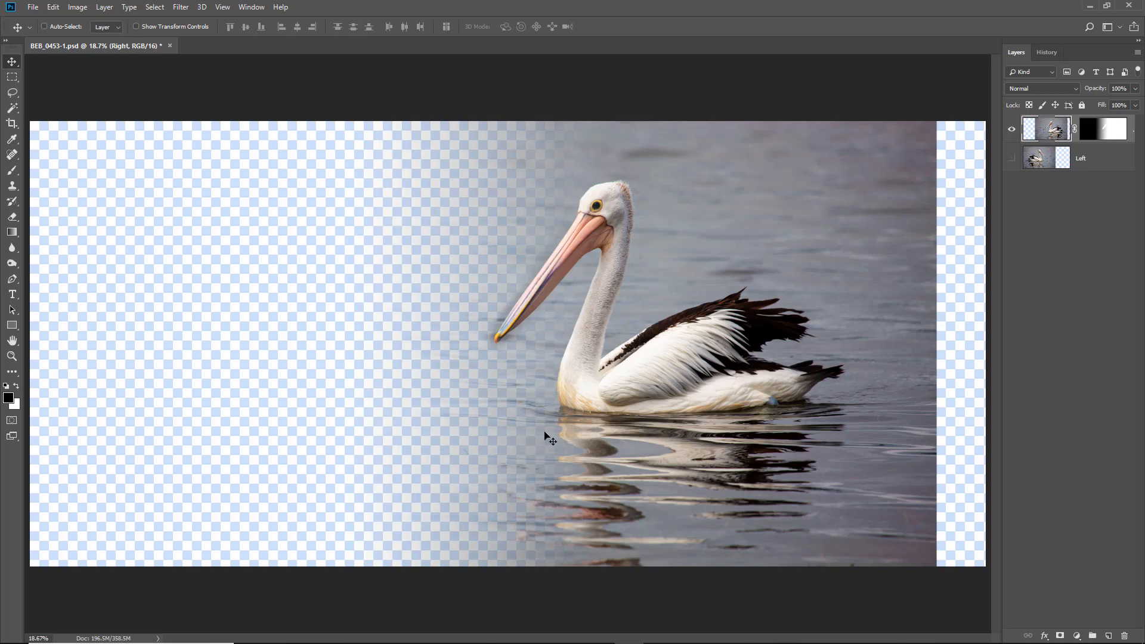
pyautogui.click(1012, 158)
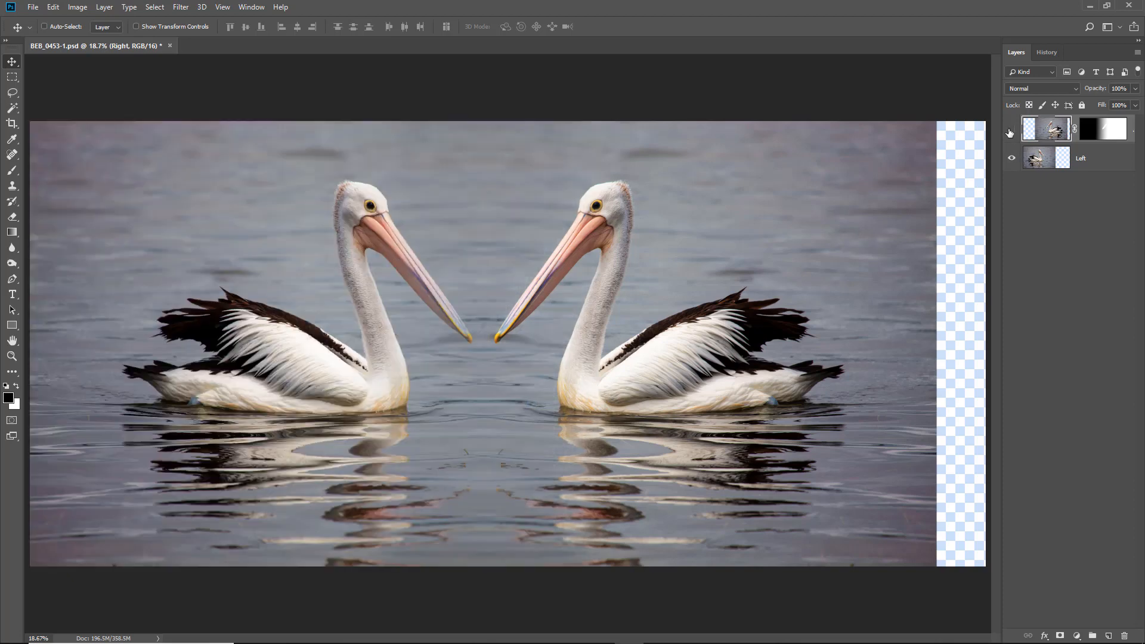
pyautogui.click(1011, 132)
pyautogui.click(1011, 134)
pyautogui.click(1012, 132)
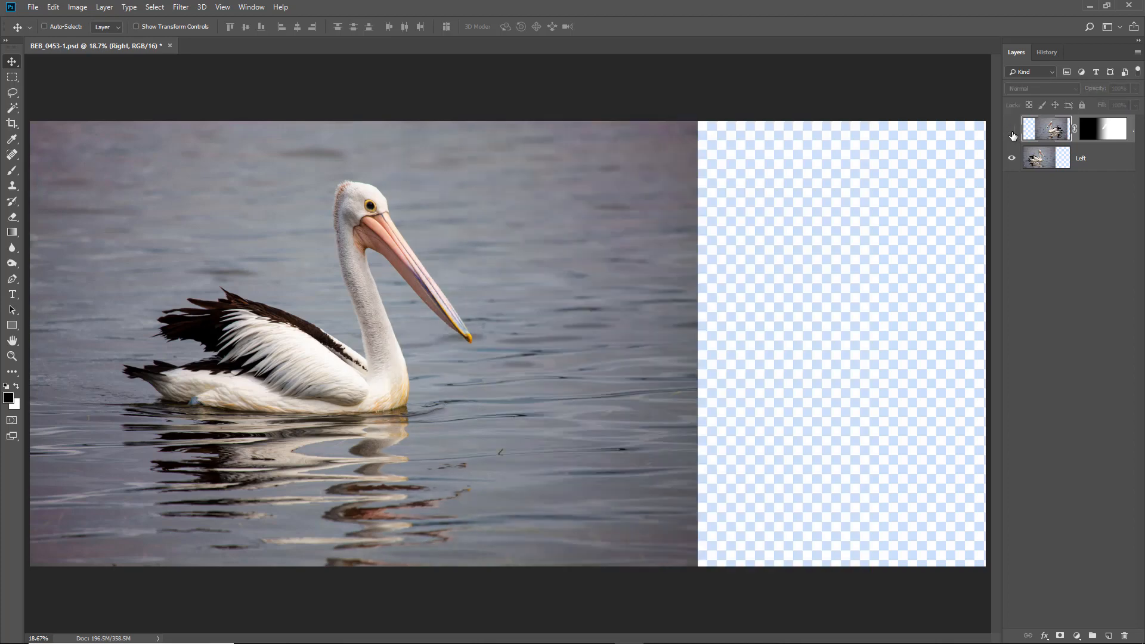
pyautogui.click(1011, 131)
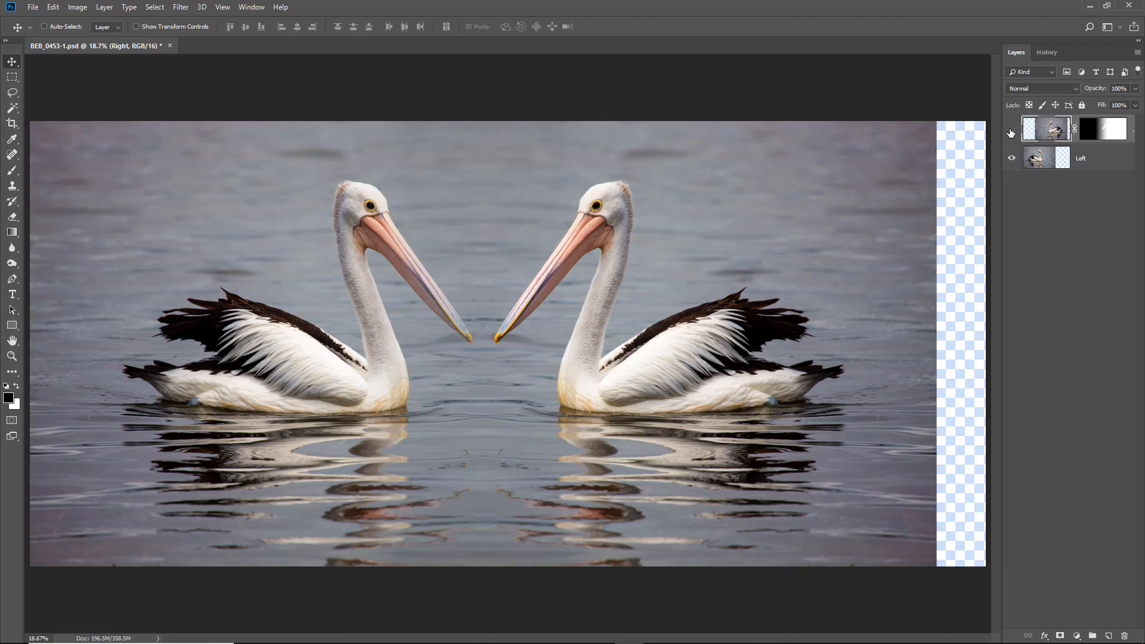
# - Paint black on the Right layer's mask around the left pelican's bill with the 200 px brush at 10% flow
pyautogui.click(1012, 133)
pyautogui.click(1011, 132)
pyautogui.click(1095, 132)
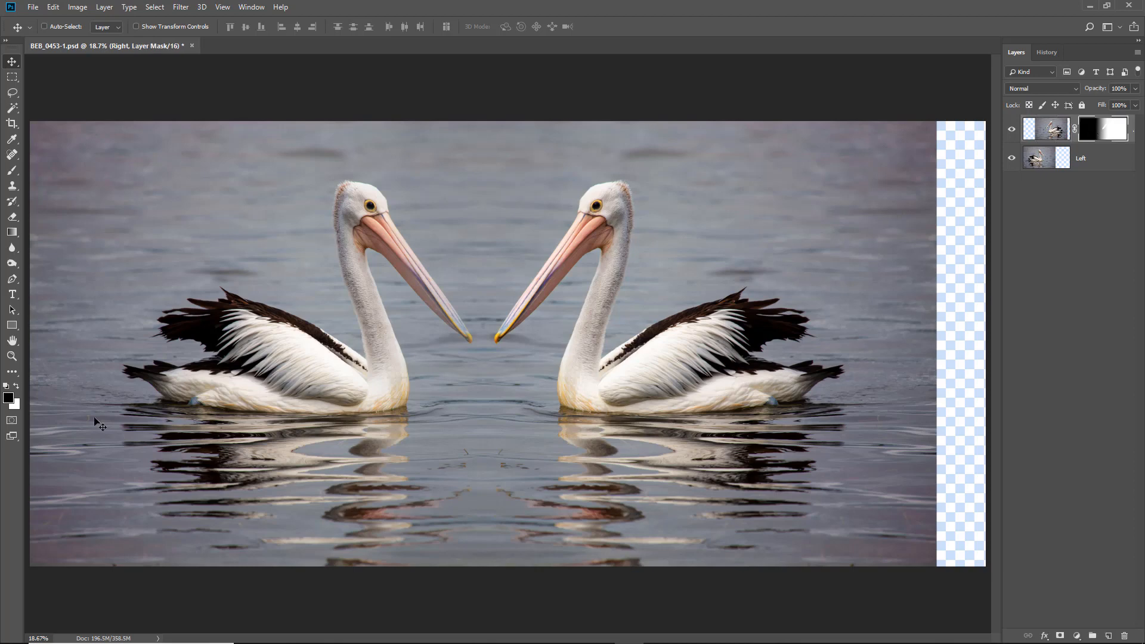
pyautogui.click(12, 173)
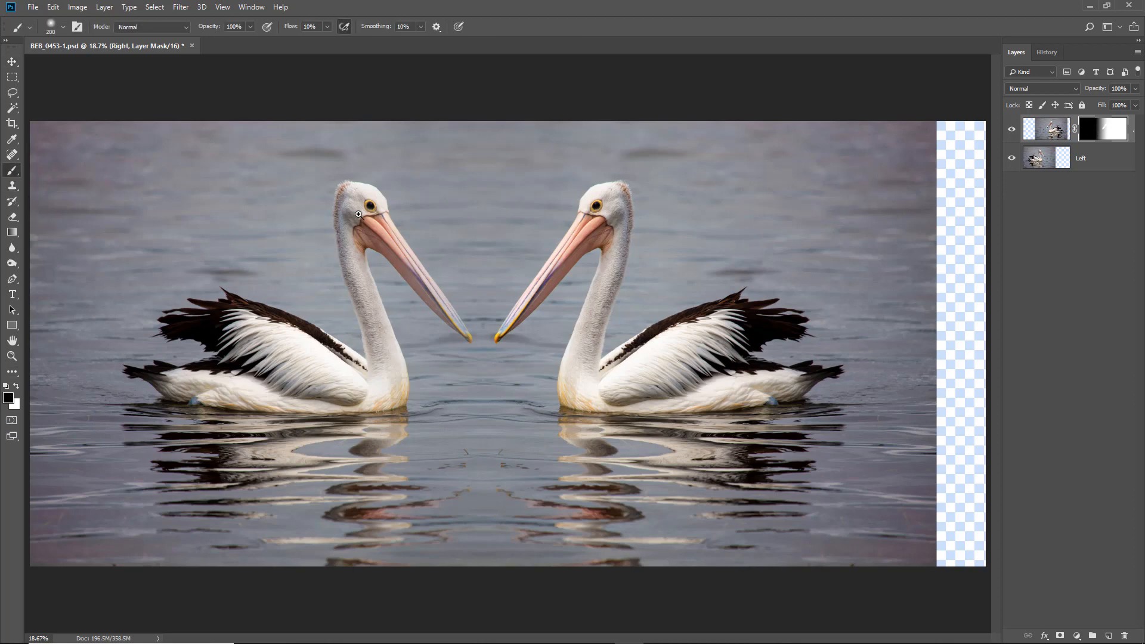
pyautogui.moveTo(335, 192); pyautogui.dragTo(545, 444)
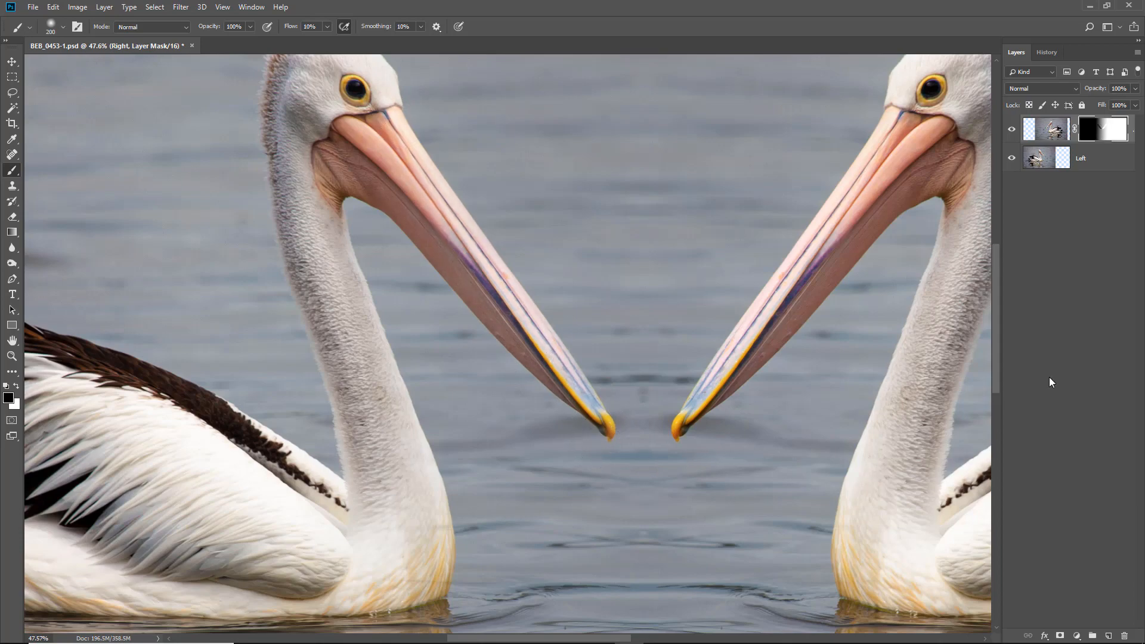
pyautogui.hotkey('ctrl', '0')
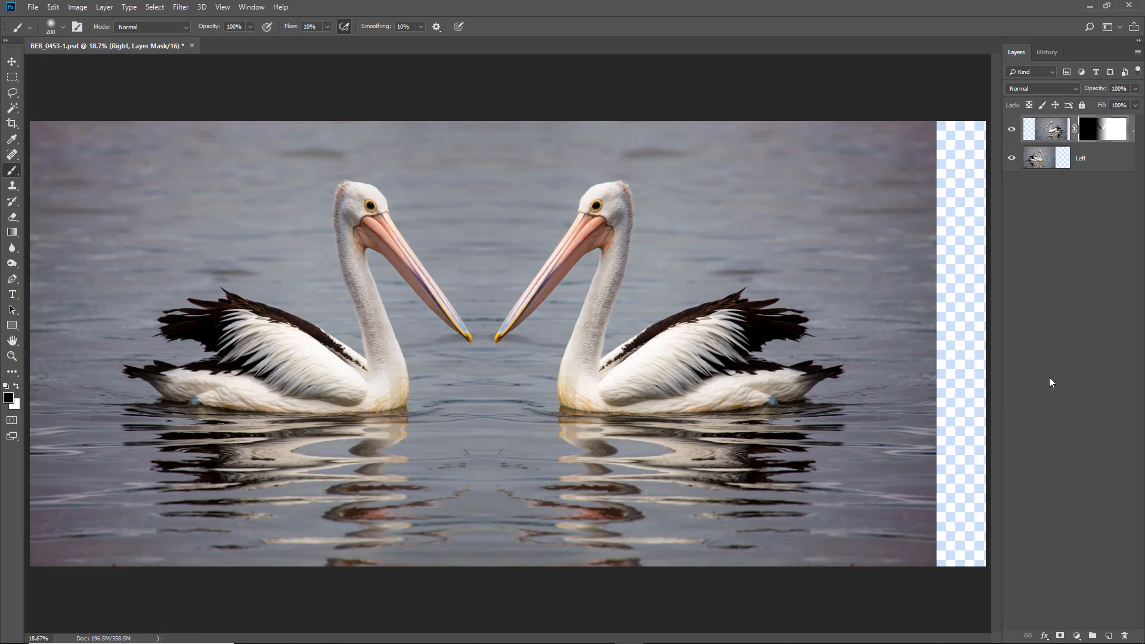
# - Crop the canvas's right edge inward to remove the transparent strip beside the right pelican
pyautogui.click(12, 123)
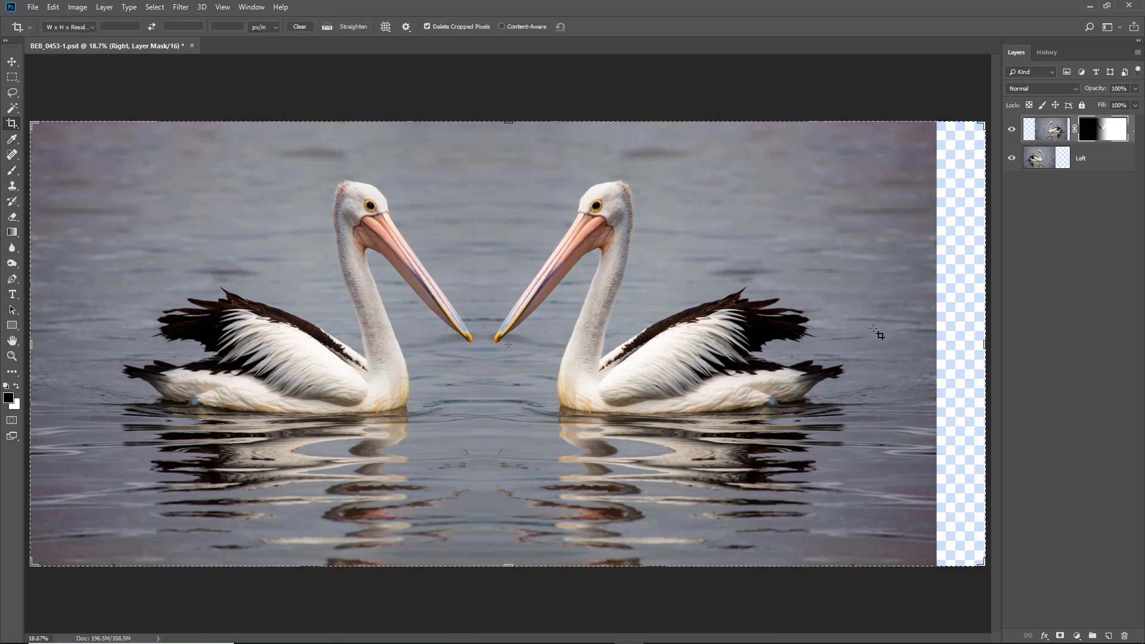
pyautogui.moveTo(983, 346)
pyautogui.mouseDown()
pyautogui.moveTo(979, 328)
pyautogui.moveTo(961, 345)
pyautogui.mouseUp()
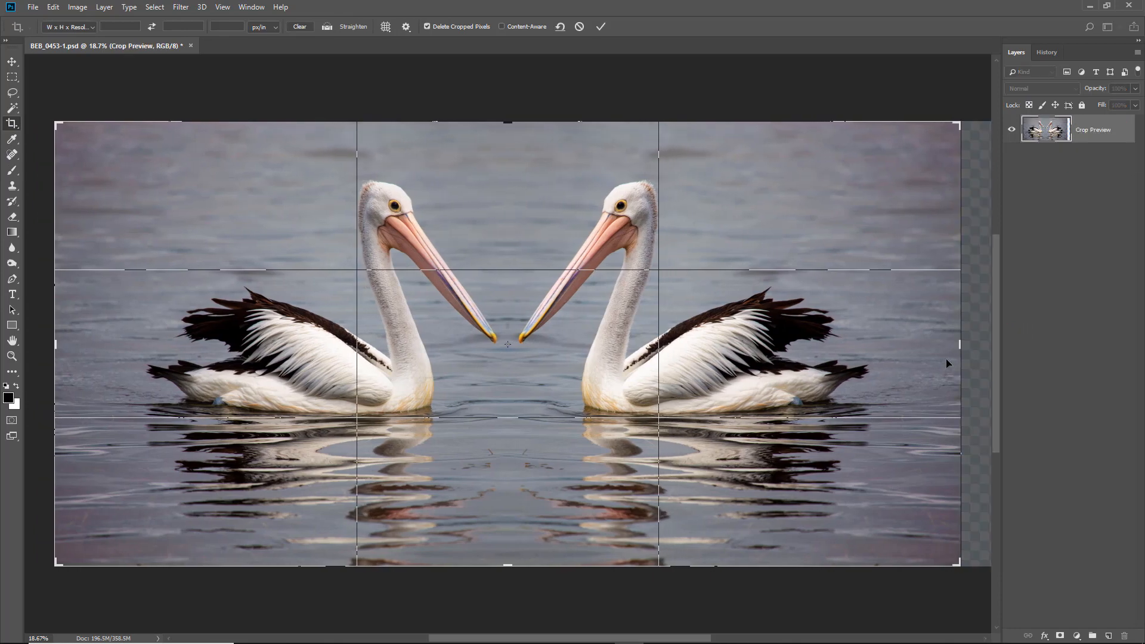
pyautogui.press('Return')
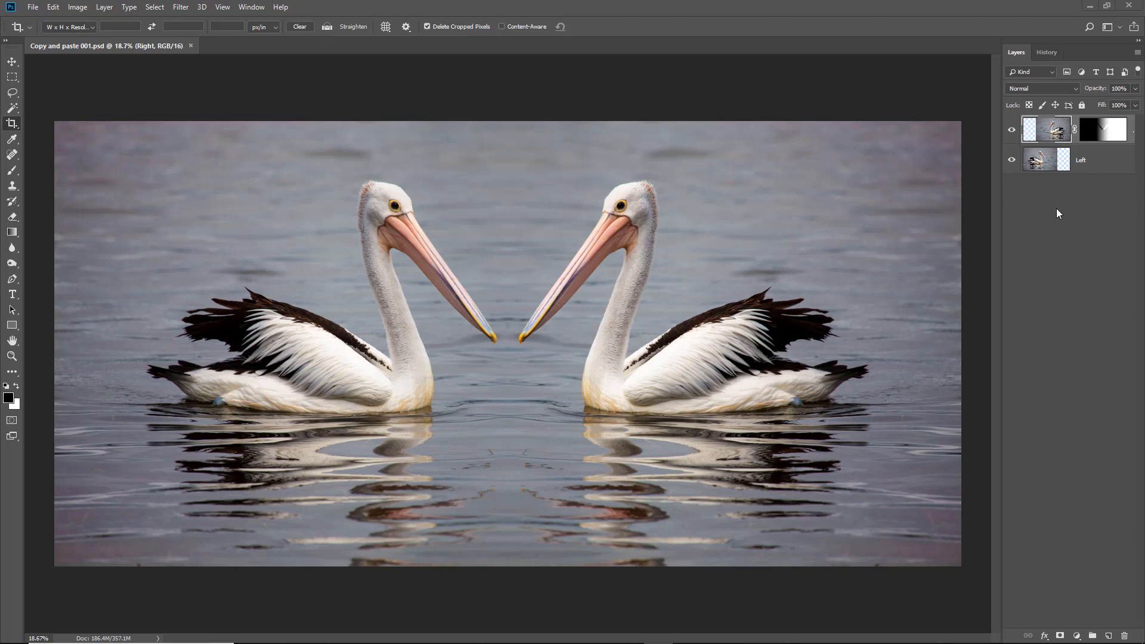
# - Try applying the Right layer's mask to its pixels, inspect it with the Left layer hidden and shown, and undo the application
pyautogui.click(1102, 135)
pyautogui.rightClick(1104, 133)
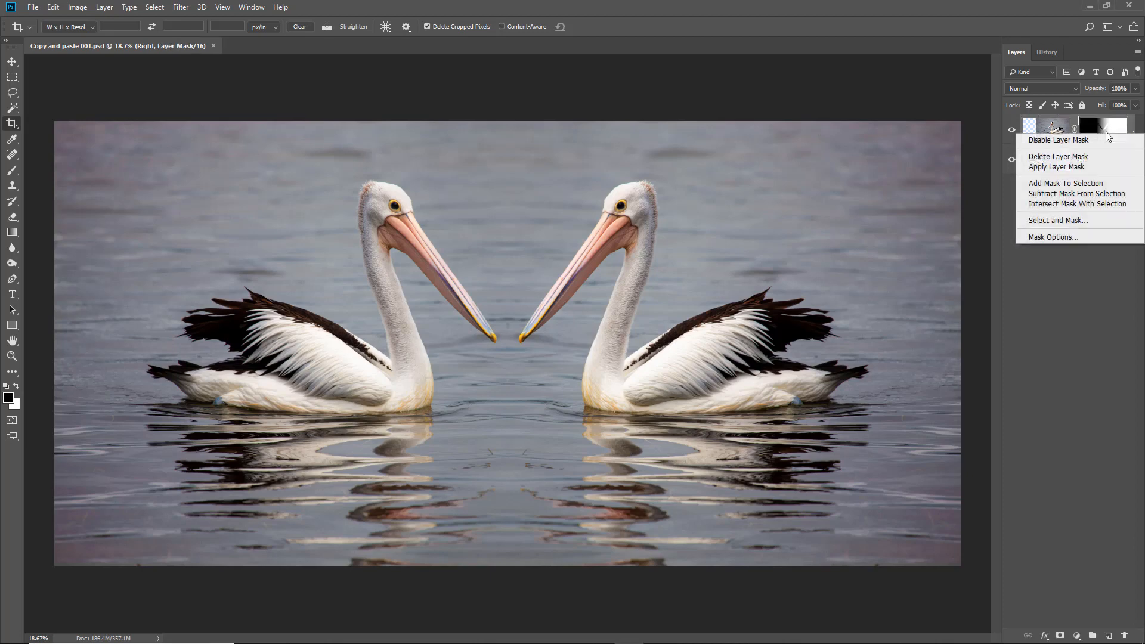
pyautogui.click(1067, 168)
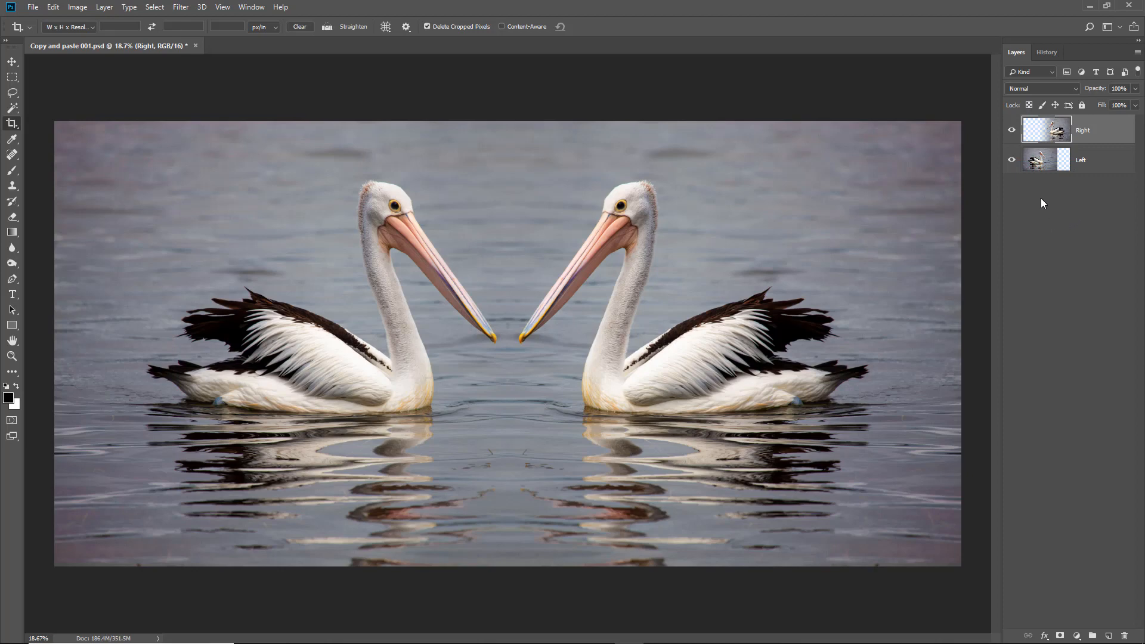
pyautogui.click(1012, 160)
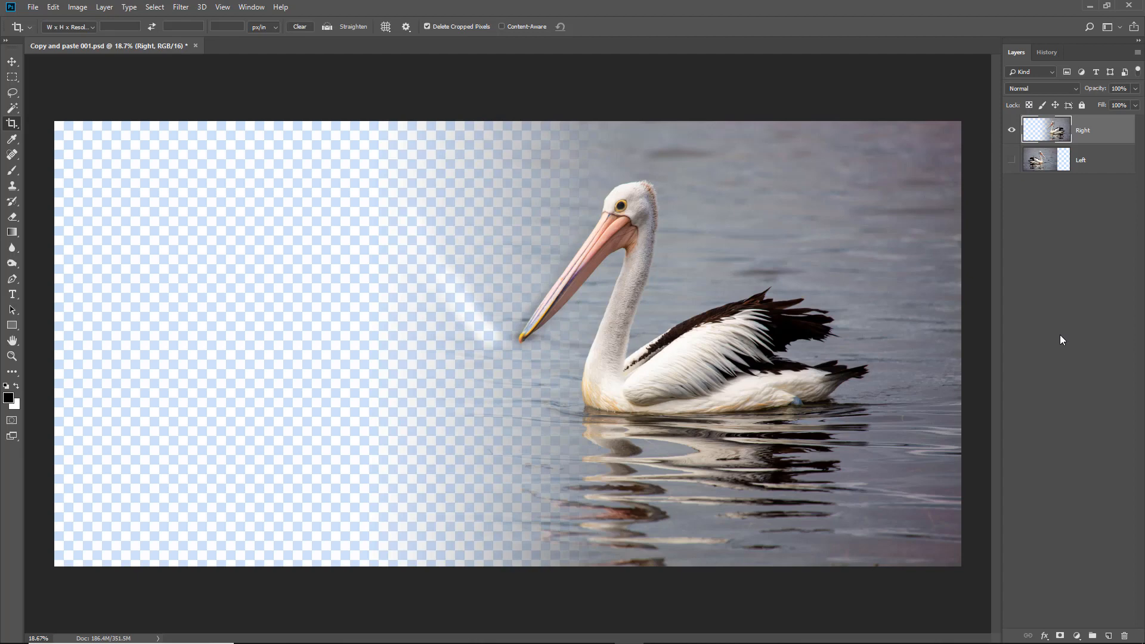
pyautogui.click(1012, 160)
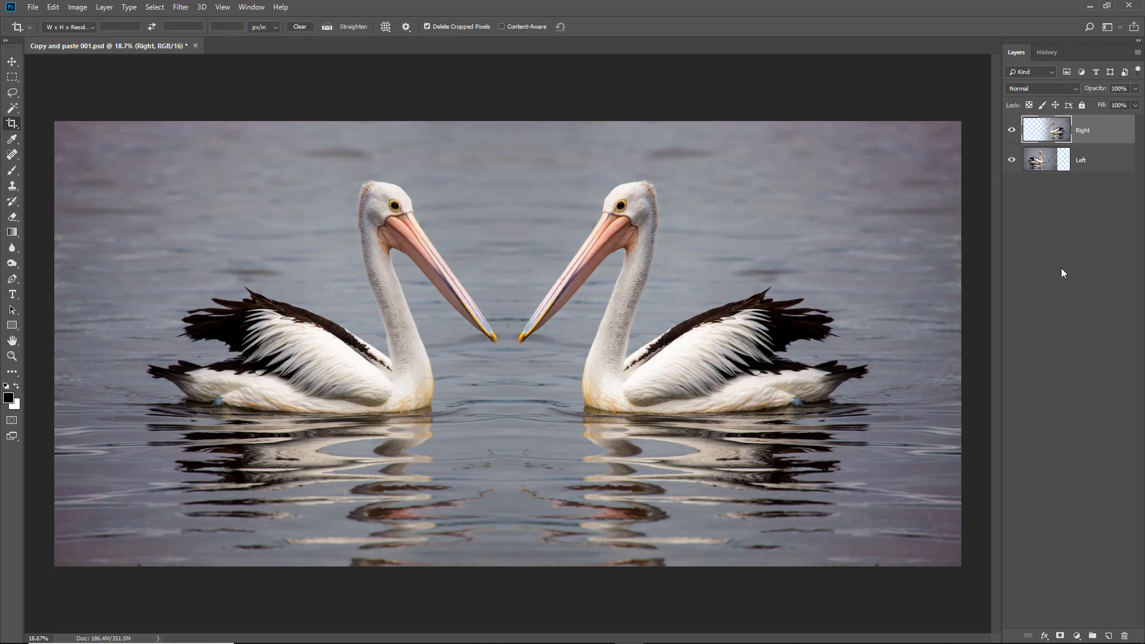
pyautogui.hotkey('ctrl', 'z')
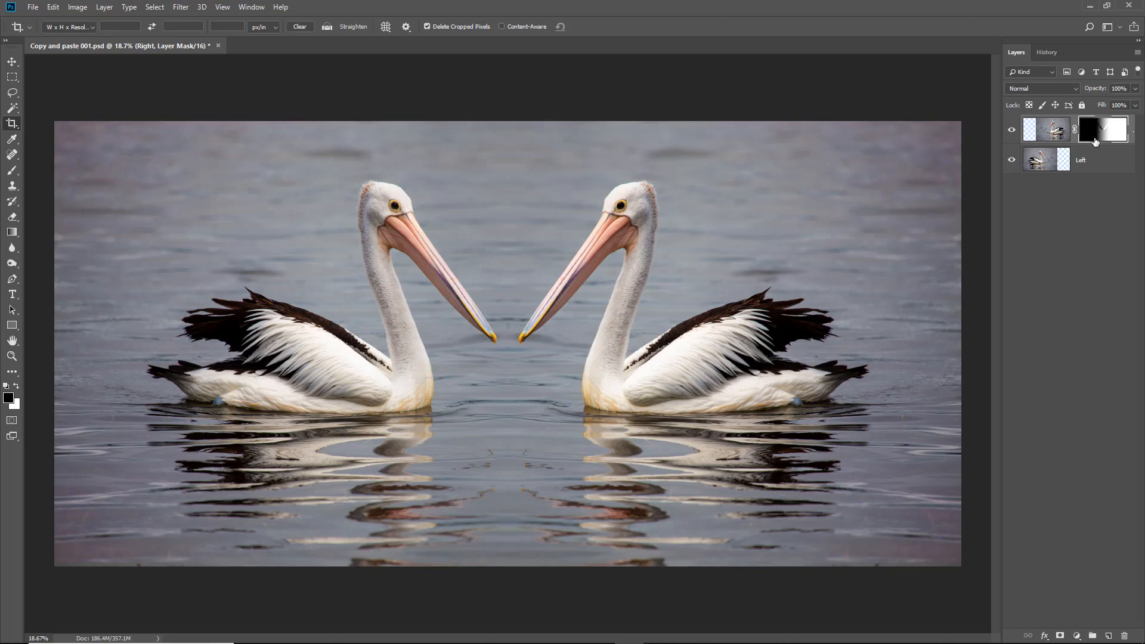
# - Flatten the Right and Left layers of the pelican composite into a single background image
pyautogui.click(1139, 54)
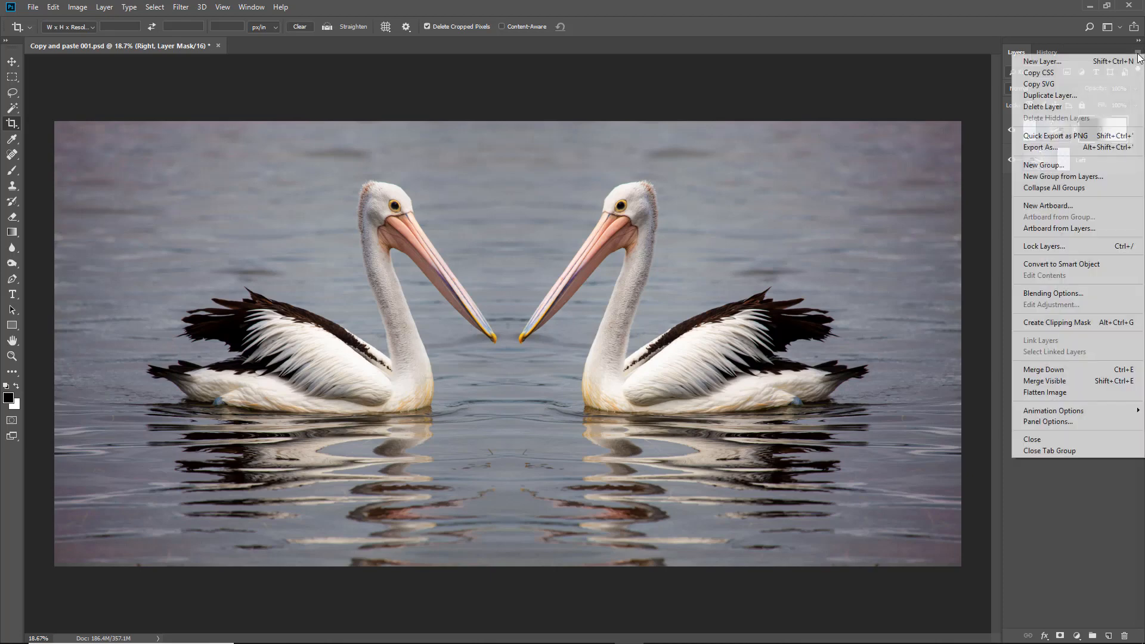
pyautogui.click(1059, 392)
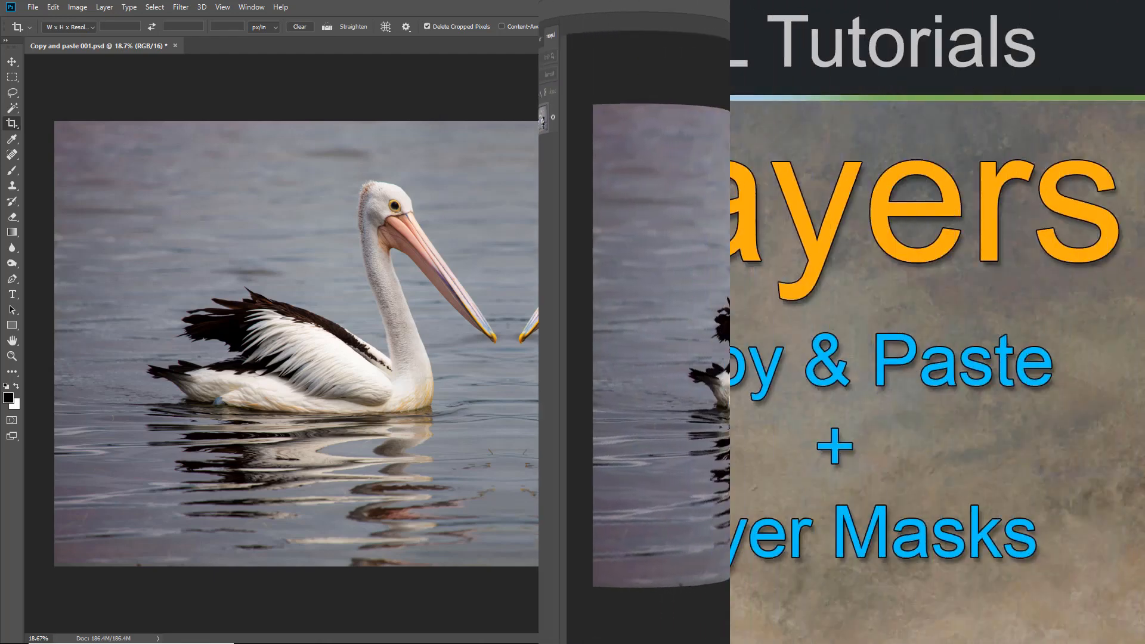